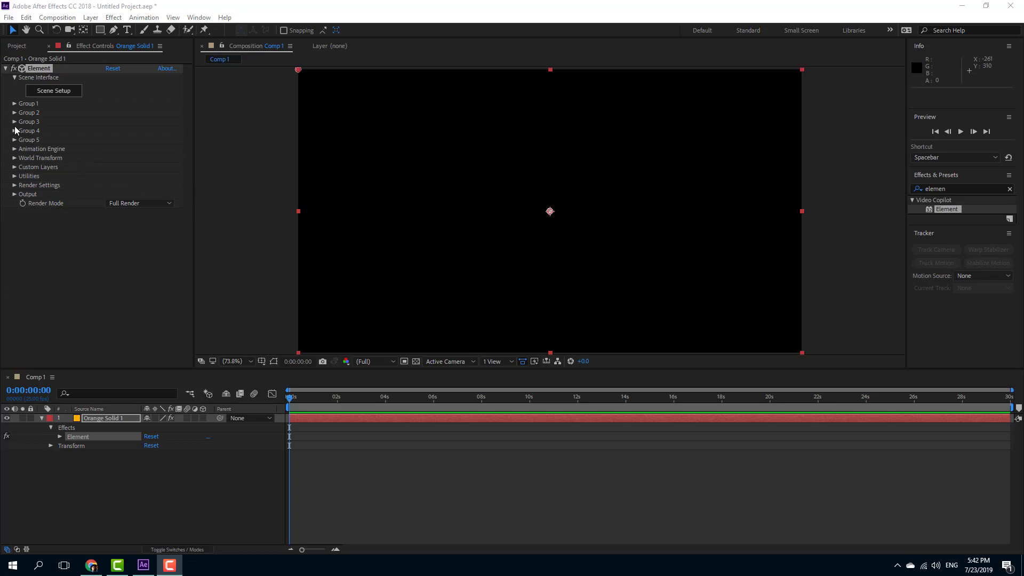
# Step: Twirl open Group 1 of the Element effect and launch its empty Scene Setup window
pyautogui.click(14, 104)
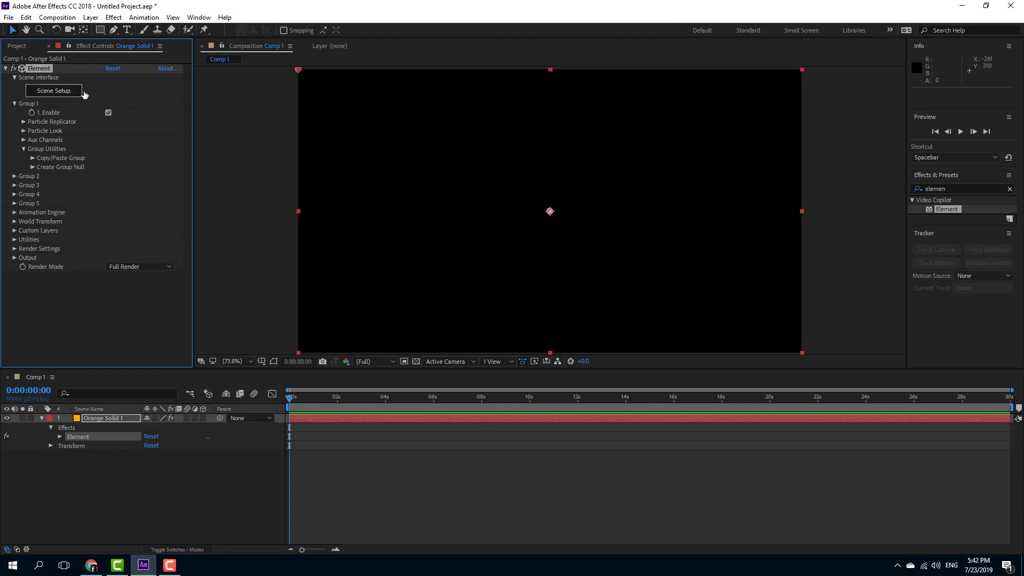
pyautogui.click(80, 88)
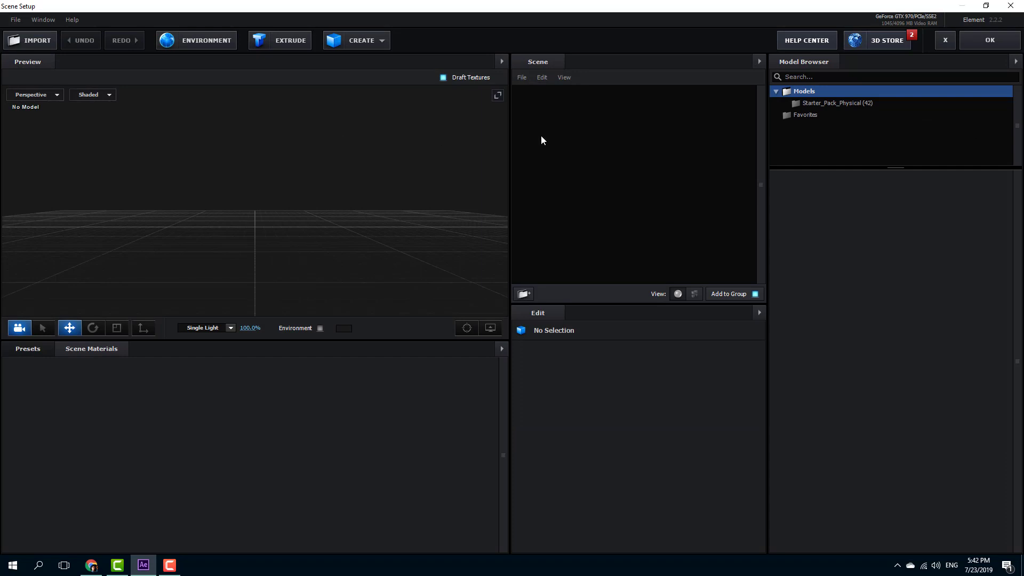
# Step: Load the spray_can and soda_can models from Starter_Pack_Physical into the scene and pan the preview
pyautogui.click(849, 104)
pyautogui.scroll(-1, 920, 286)
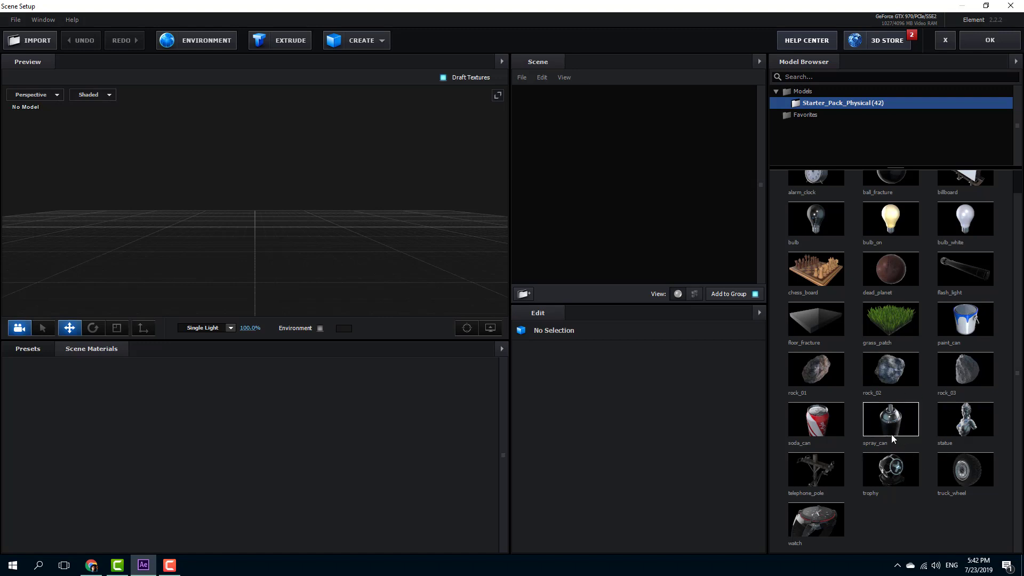
pyautogui.click(888, 419)
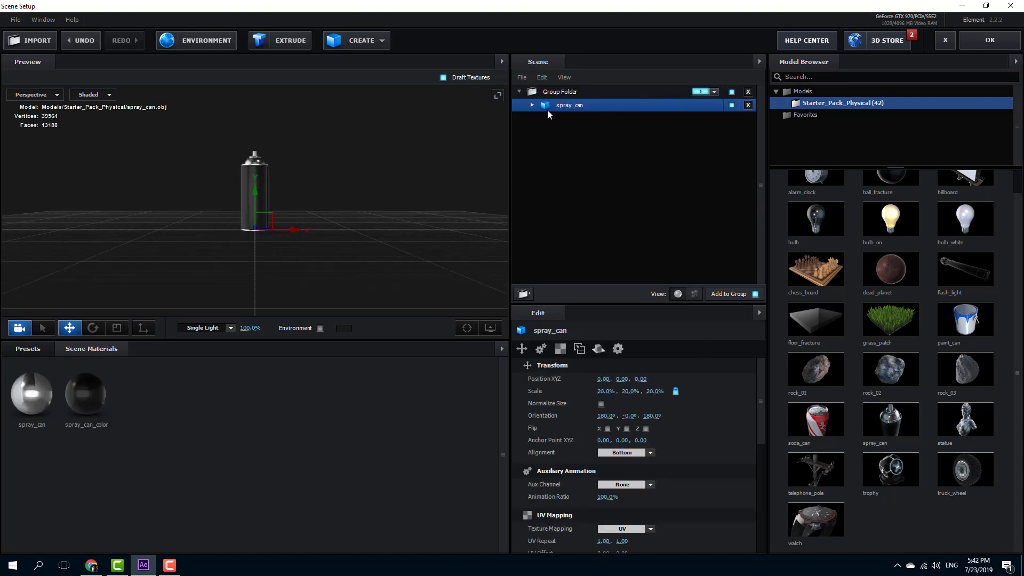
pyautogui.click(824, 424)
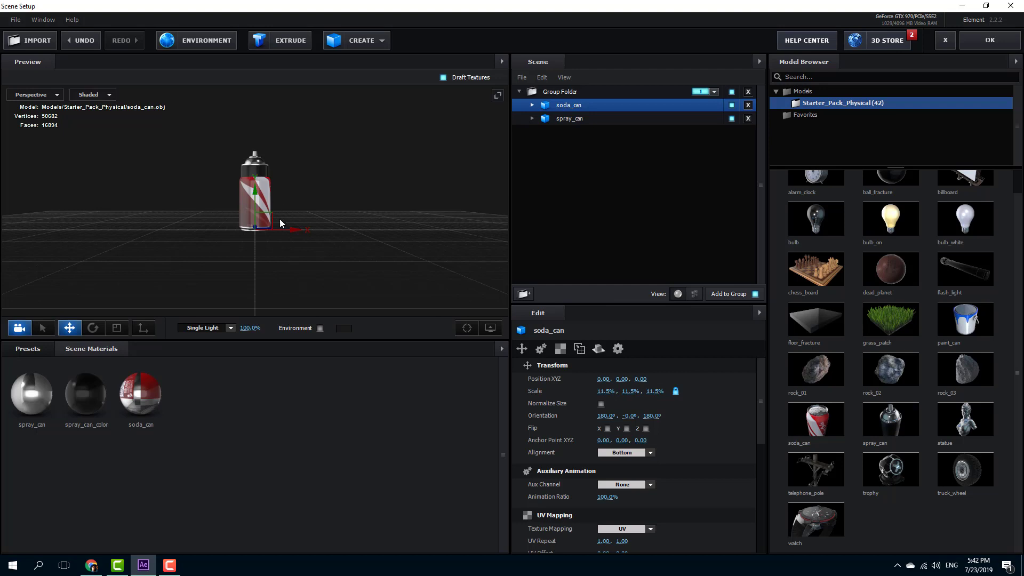
pyautogui.scroll(5, 302, 225)
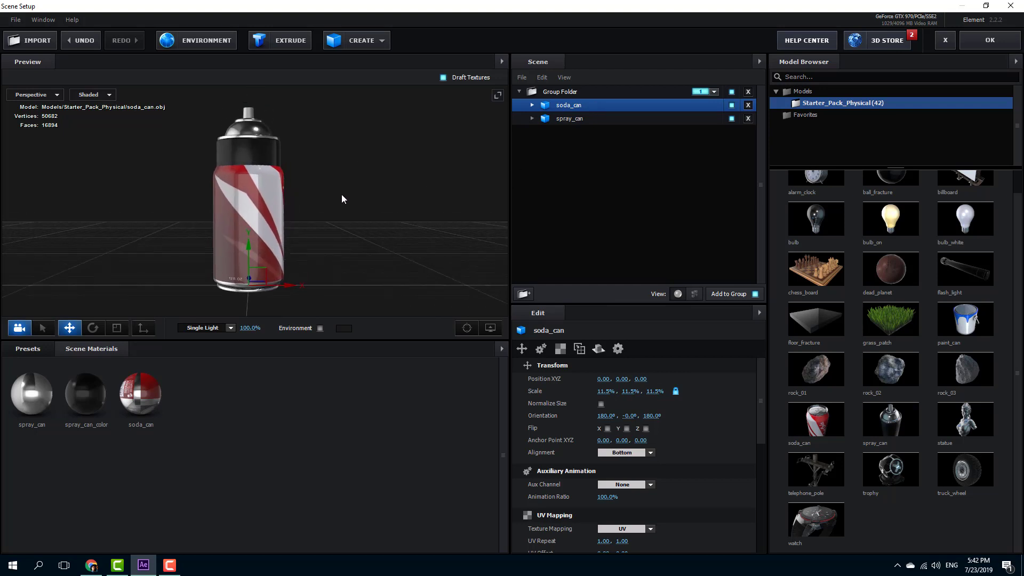
pyautogui.moveTo(342, 198); pyautogui.dragTo(268, 223, button='middle')
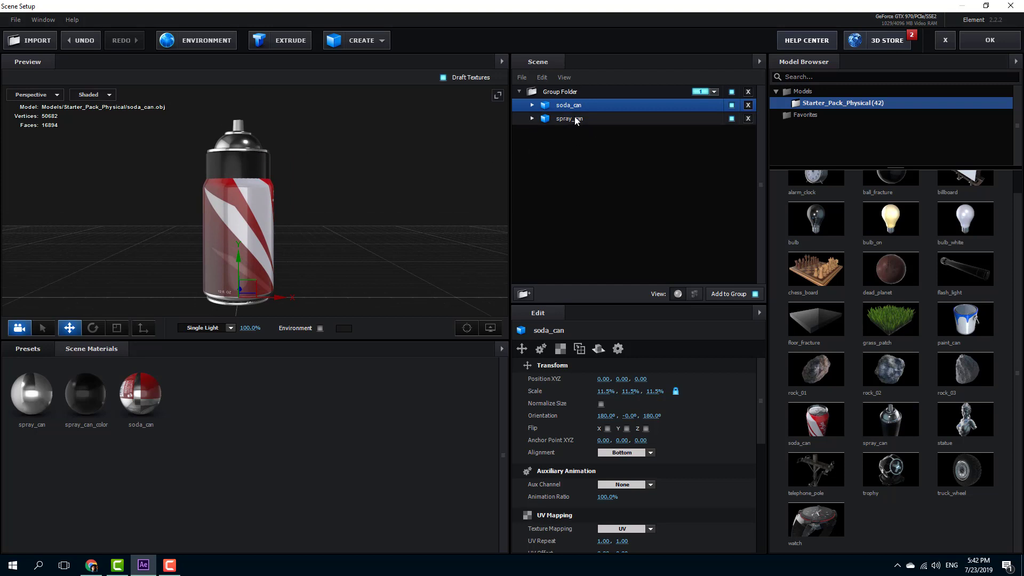
# Step: Move spray_can and soda_can out of Group Folder and delete the empty folder
pyautogui.moveTo(574, 118); pyautogui.dragTo(574, 134)
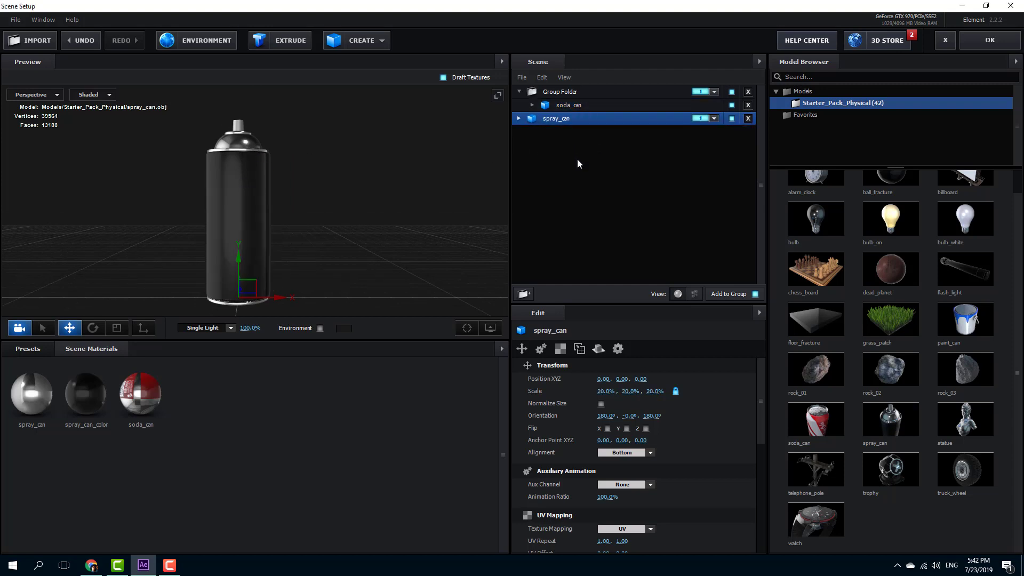
pyautogui.moveTo(576, 109); pyautogui.dragTo(567, 155)
pyautogui.click(565, 92)
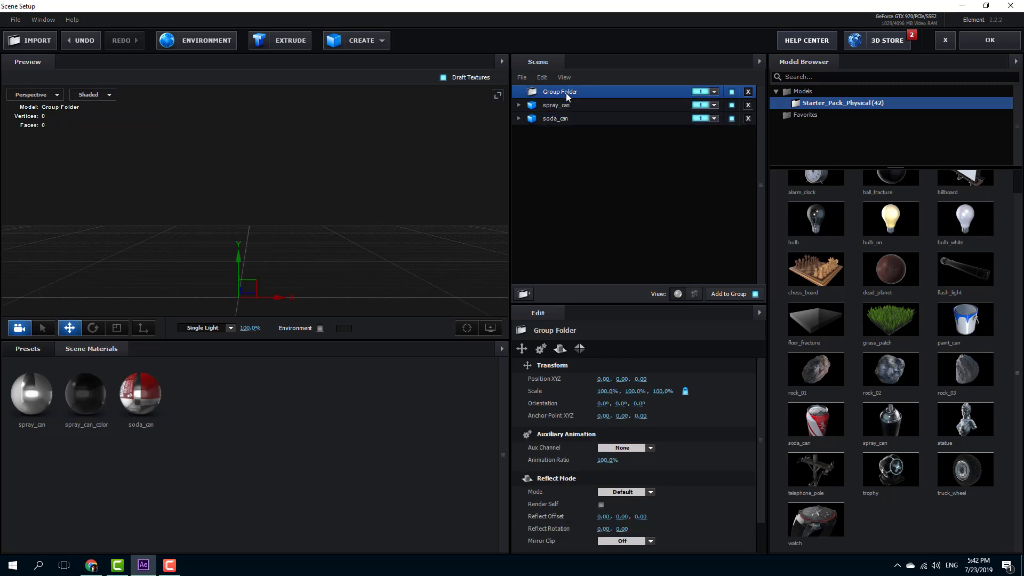
pyautogui.press('Delete')
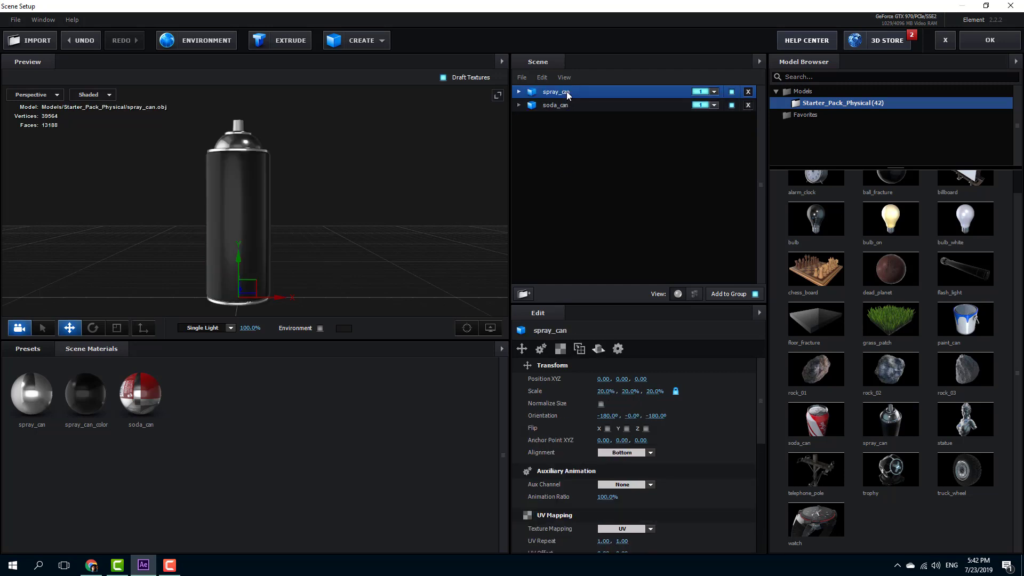
# Step: Assign soda_can to group 2 and apply the scene back to After Effects
pyautogui.click(714, 105)
pyautogui.click(719, 121)
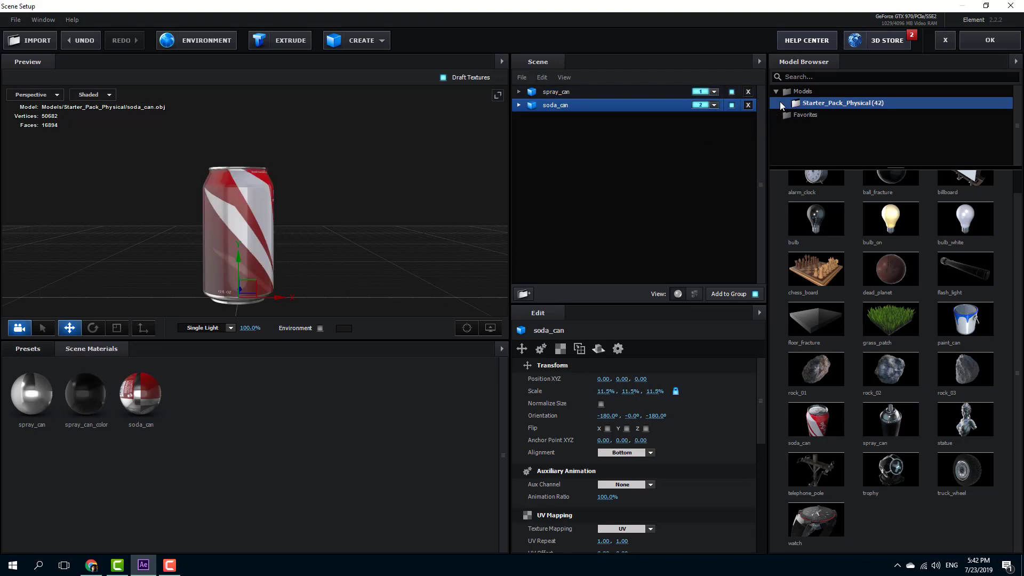
pyautogui.click(587, 92)
pyautogui.click(584, 101)
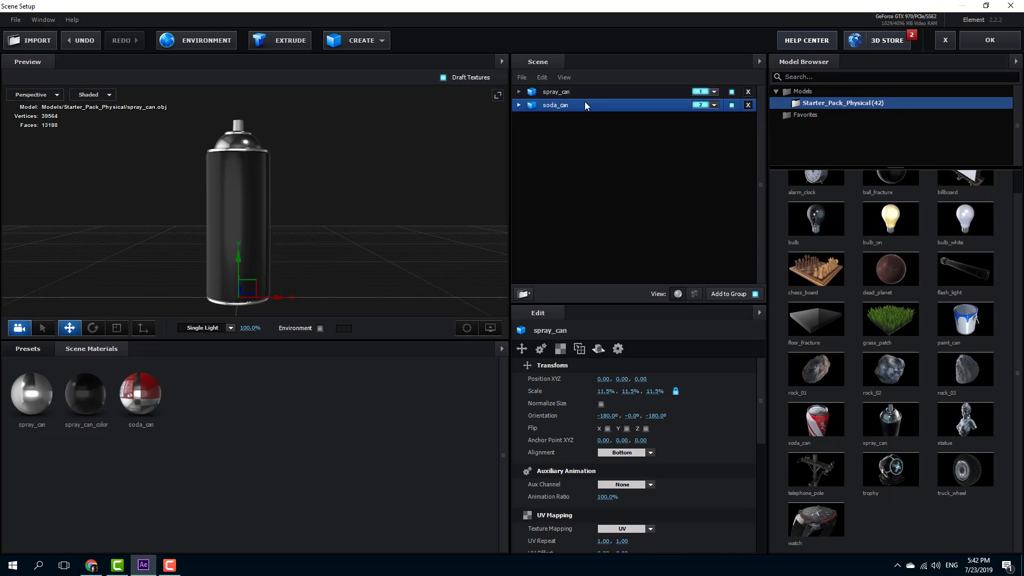
pyautogui.click(990, 41)
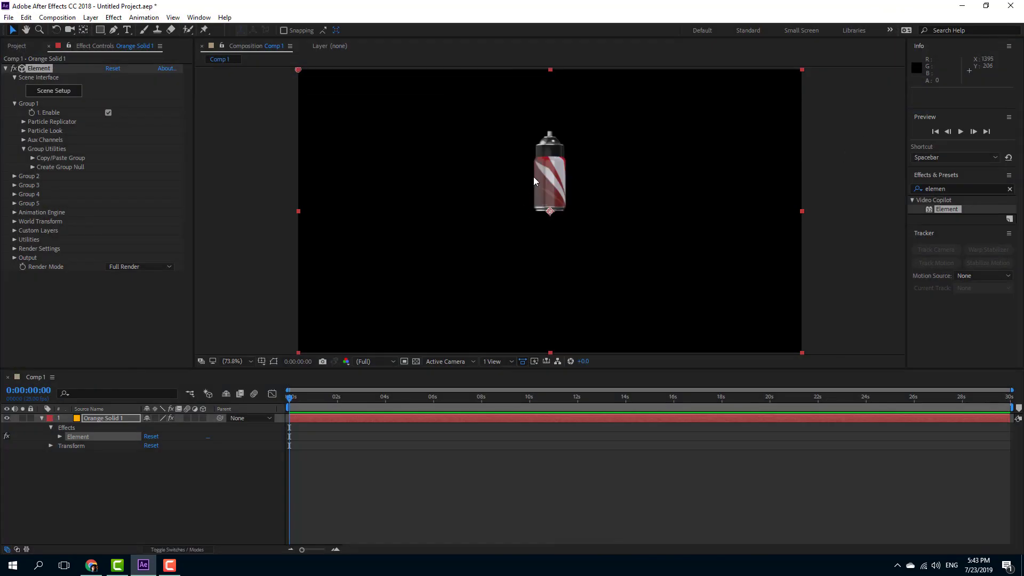
# Step: Add a new Camera 1 layer to Comp 1 with default settings
pyautogui.rightClick(201, 484)
pyautogui.moveTo(267, 366)
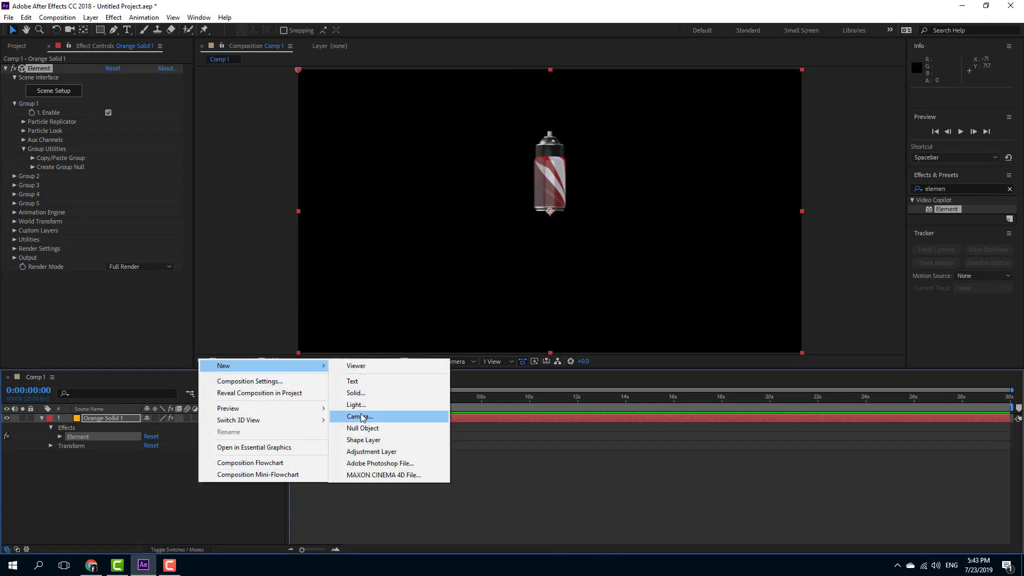
pyautogui.click(368, 418)
pyautogui.click(308, 257)
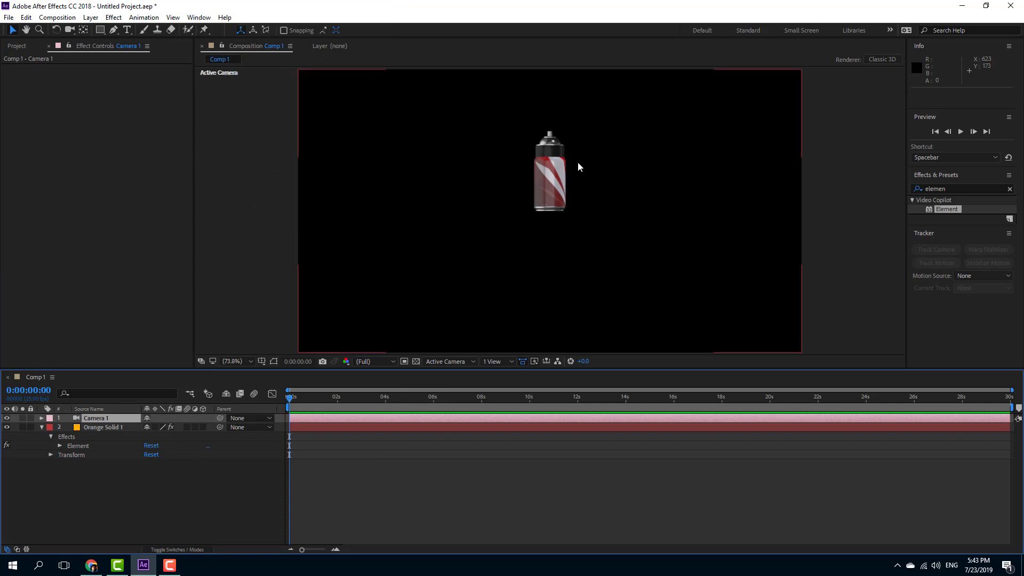
# Step: Orbit the camera to view the can from slightly above, then select Orange Solid 1
pyautogui.click(70, 30)
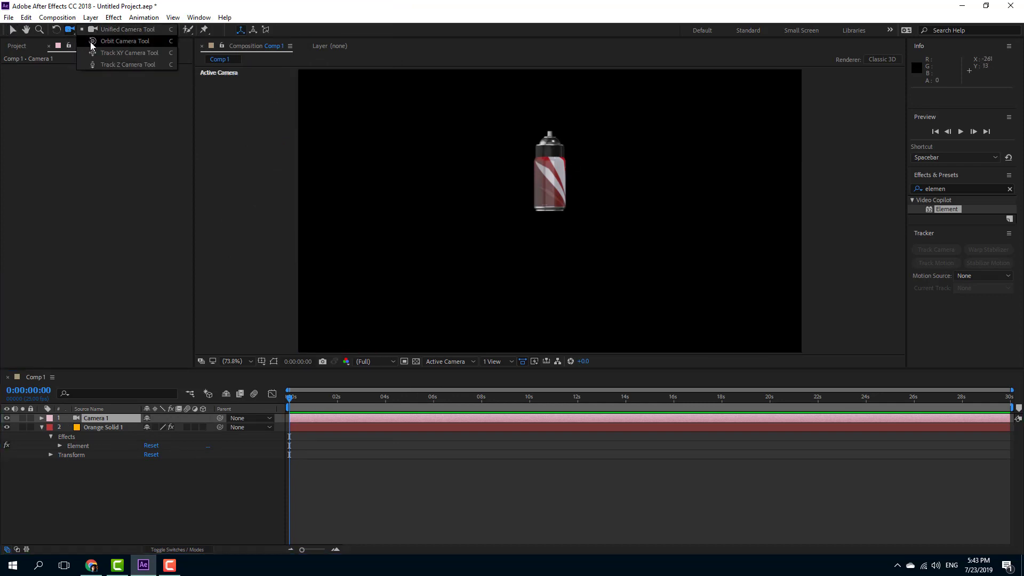
pyautogui.click(114, 41)
pyautogui.moveTo(566, 169); pyautogui.dragTo(395, 300)
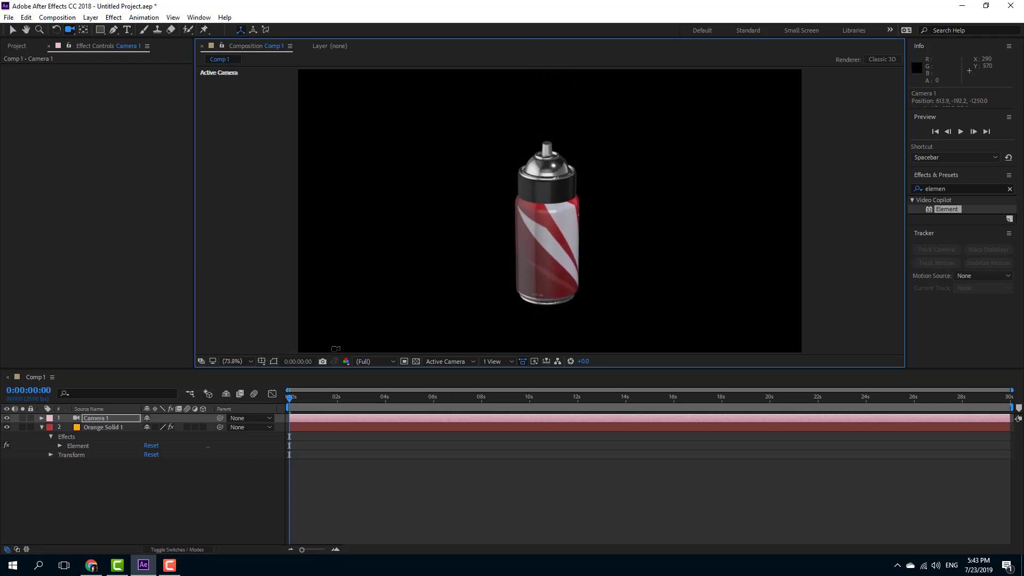
pyautogui.click(128, 480)
pyautogui.click(102, 429)
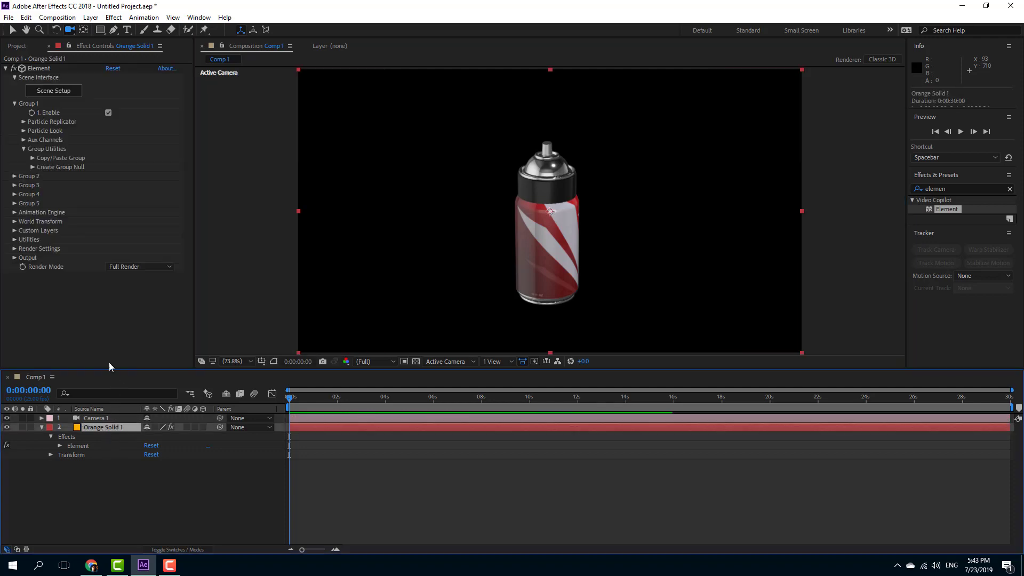
# Step: Collapse Group 1 and tick Enable under Element's Animation Engine
pyautogui.click(34, 109)
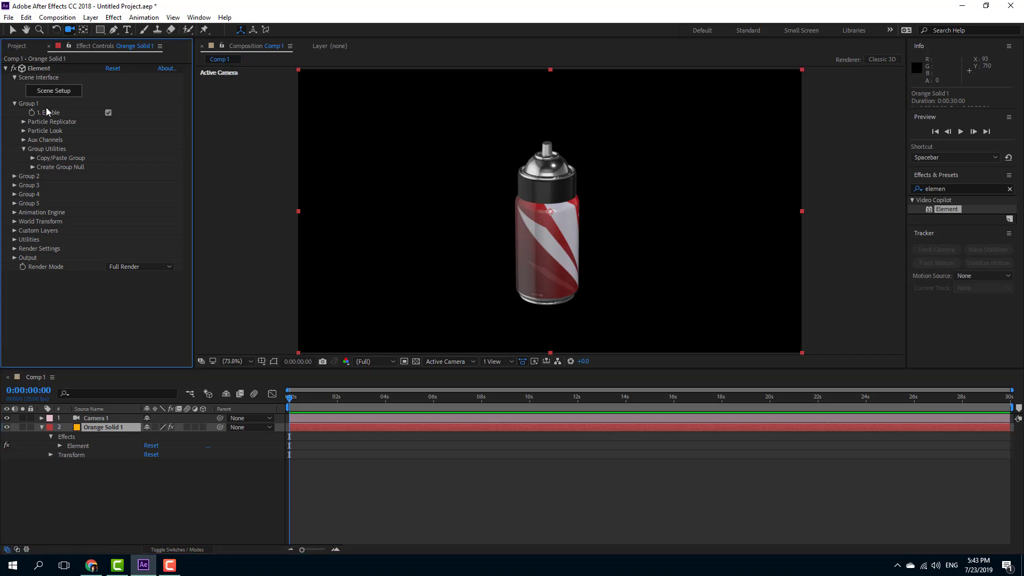
pyautogui.click(15, 103)
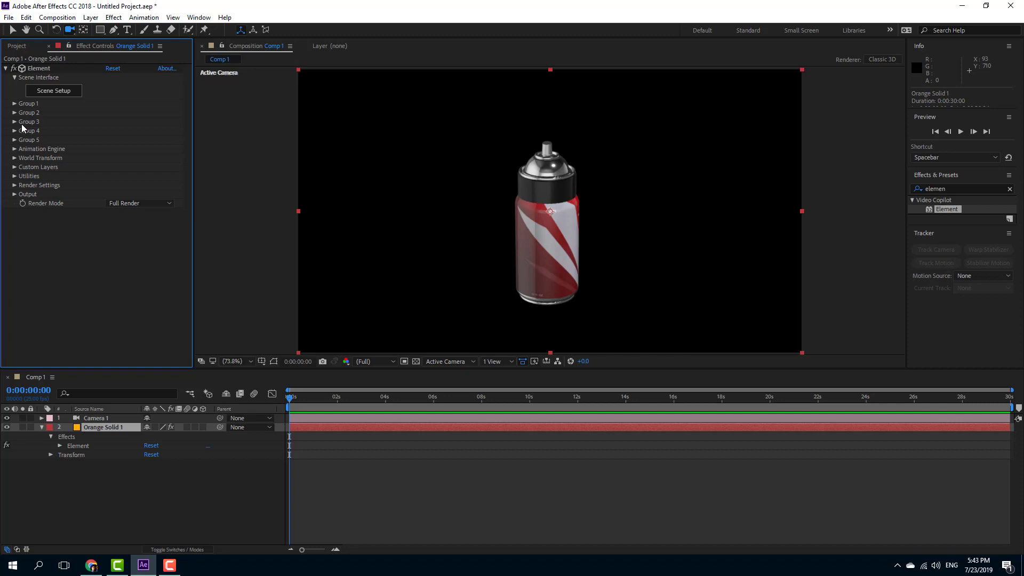
pyautogui.click(14, 149)
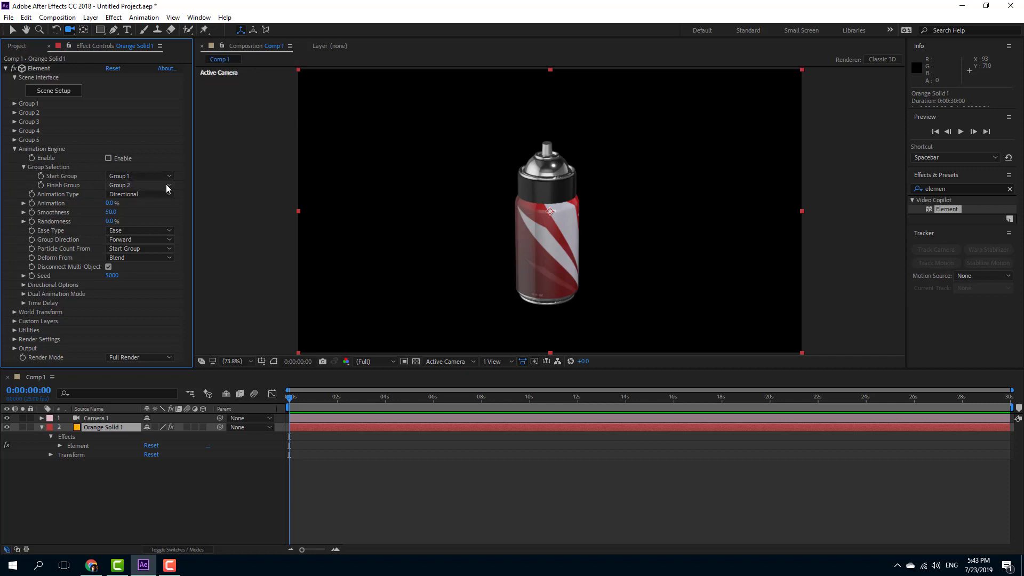
pyautogui.click(109, 159)
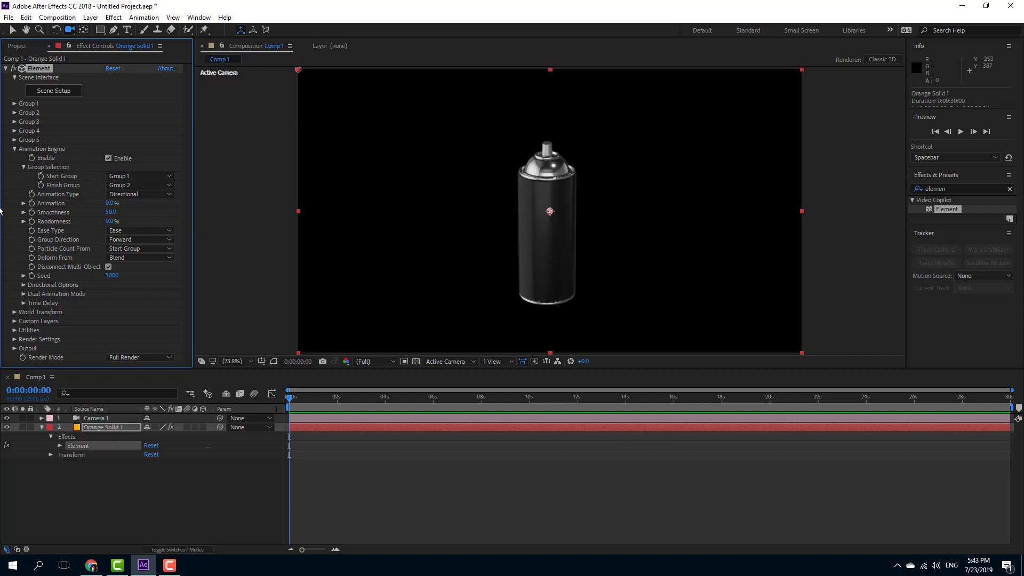
# Step: Preview the morph with Radial animation type by scrubbing Animation, then undo back to 0%
pyautogui.click(24, 203)
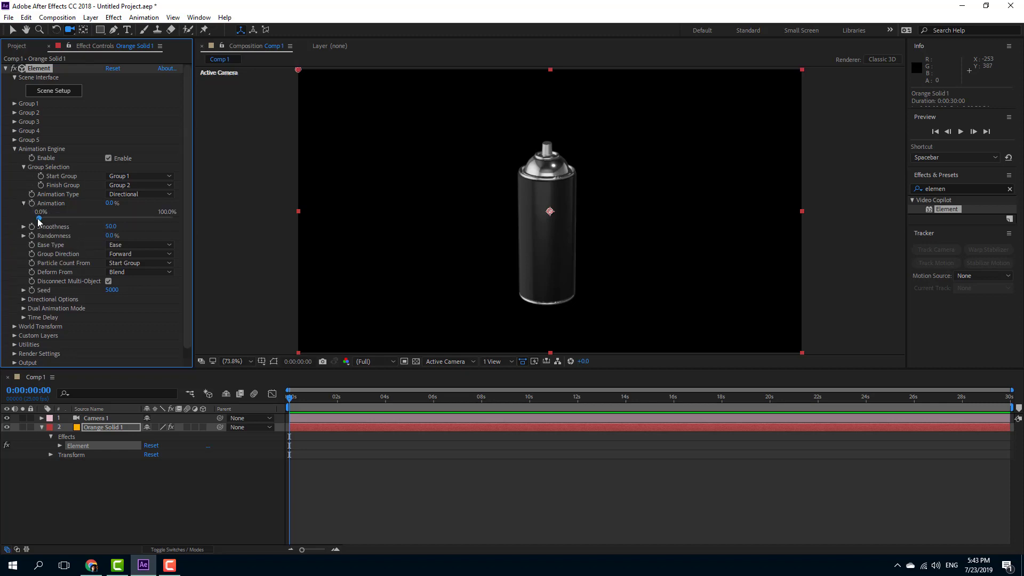
pyautogui.moveTo(39, 222)
pyautogui.mouseDown()
pyautogui.moveTo(174, 221)
pyautogui.moveTo(11, 235)
pyautogui.mouseUp()
pyautogui.click(152, 194)
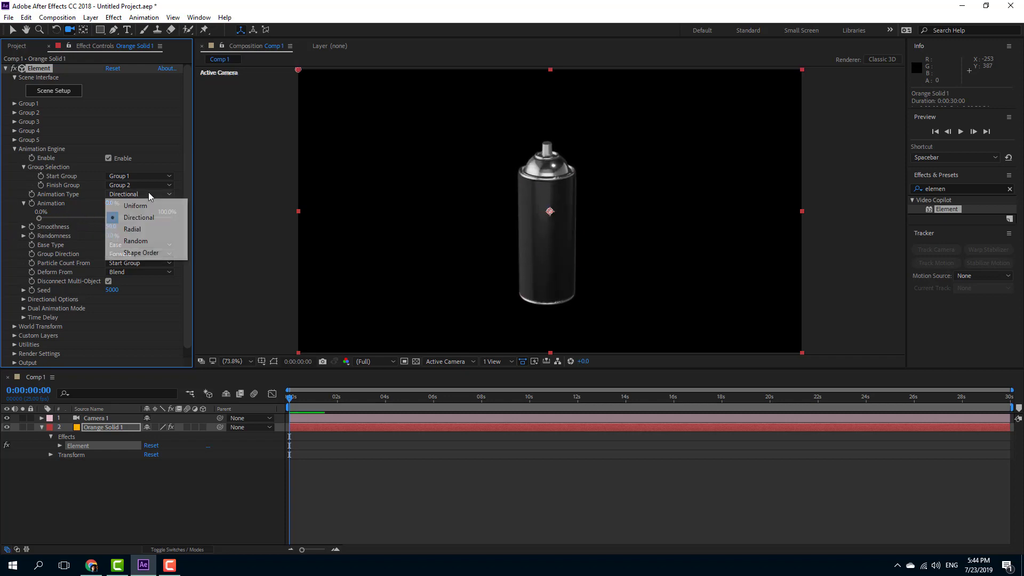
pyautogui.click(151, 230)
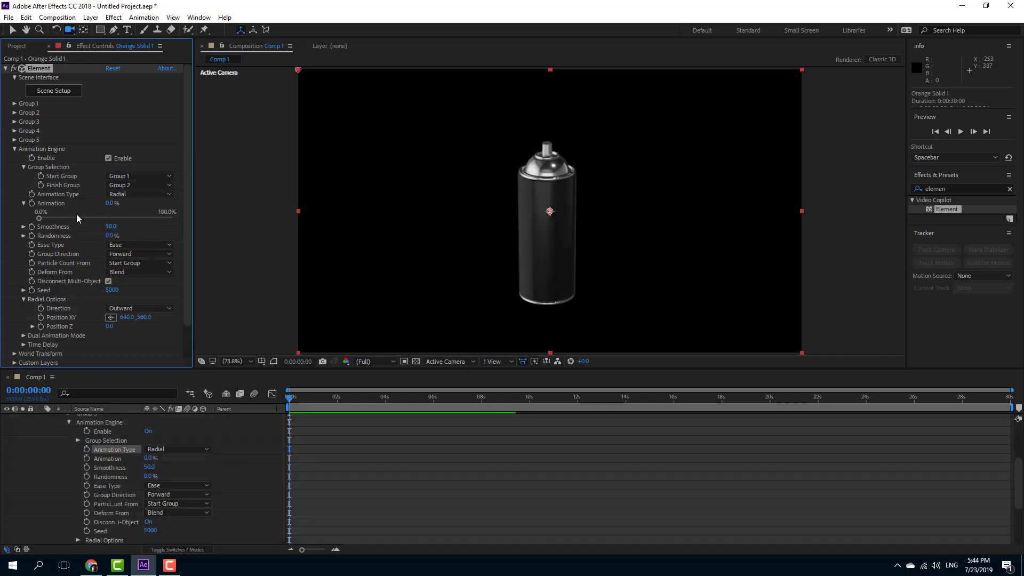
pyautogui.moveTo(90, 221); pyautogui.dragTo(154, 216)
pyautogui.hotkey('ctrl', 'z')
# Step: Set Animation Type to Uniform and expand Group 1's settings
pyautogui.click(155, 194)
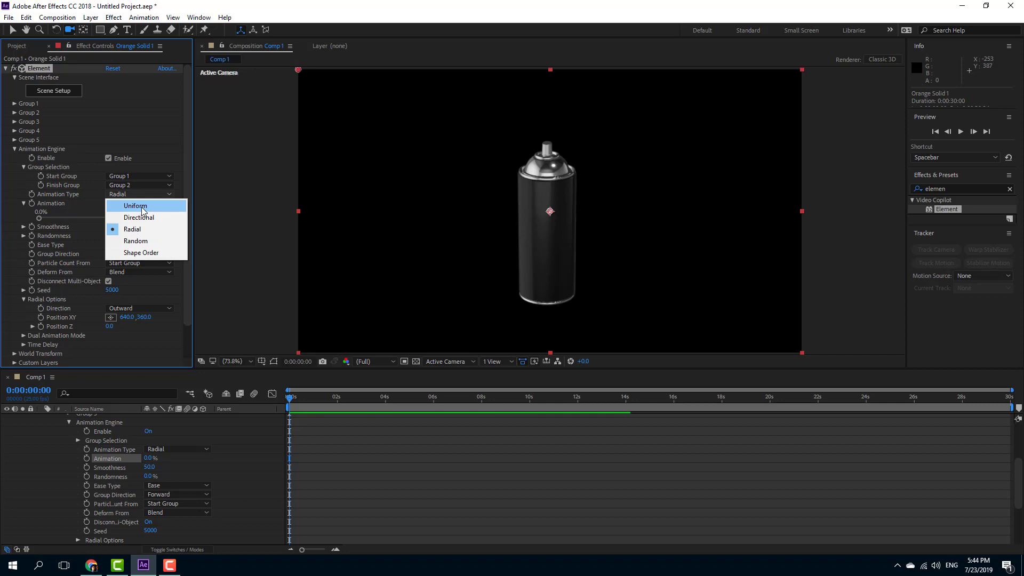
pyautogui.click(142, 207)
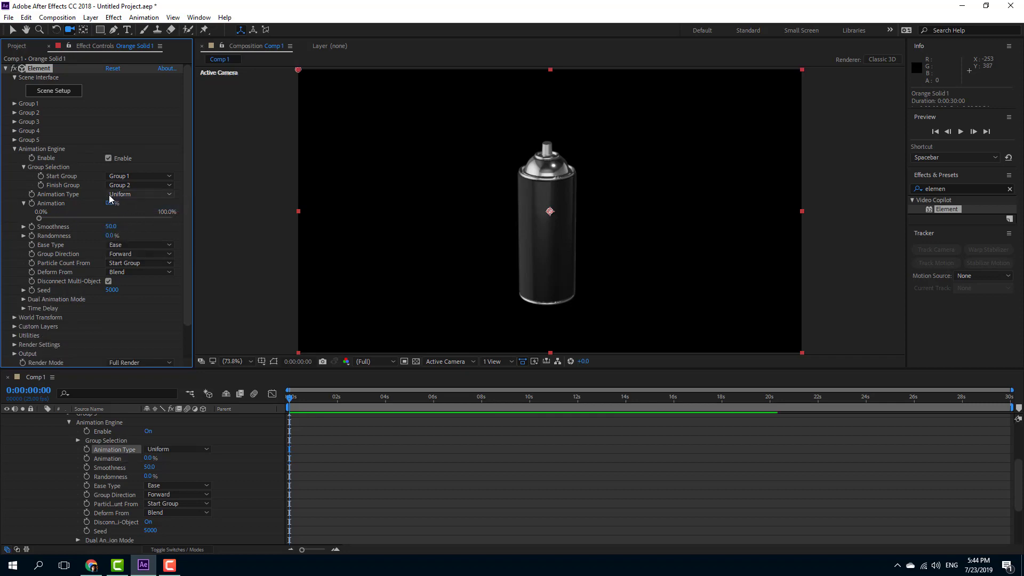
pyautogui.click(15, 104)
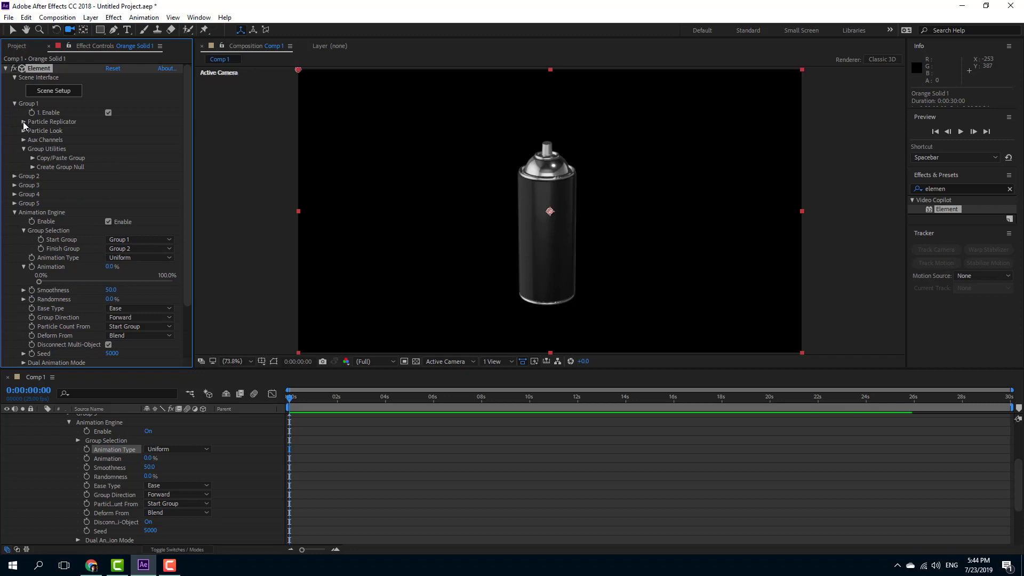
# Step: Set Group 1's Particle Replicator shape to Sphere with Particle Count 12
pyautogui.click(24, 122)
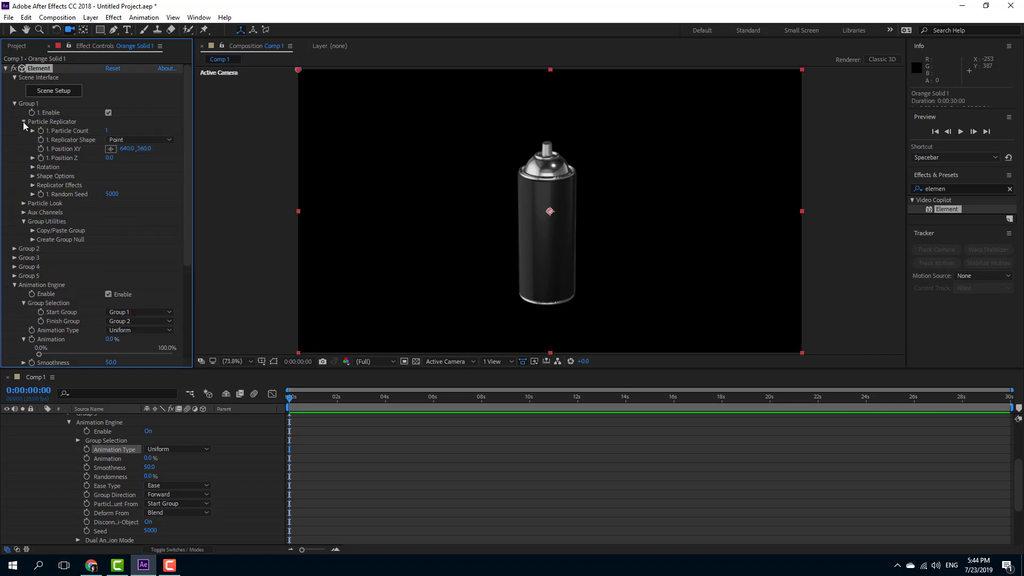
pyautogui.click(144, 140)
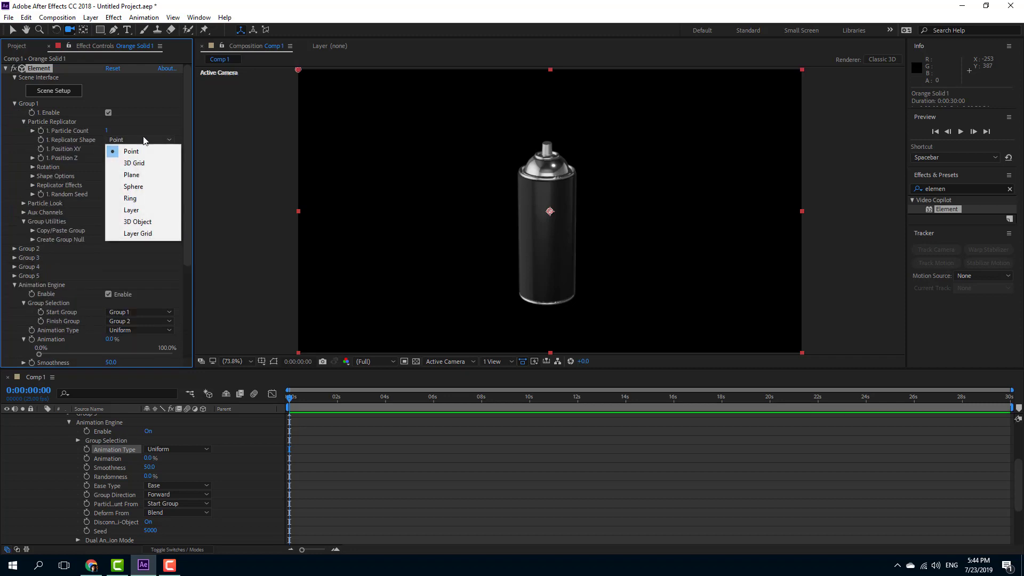
pyautogui.click(146, 187)
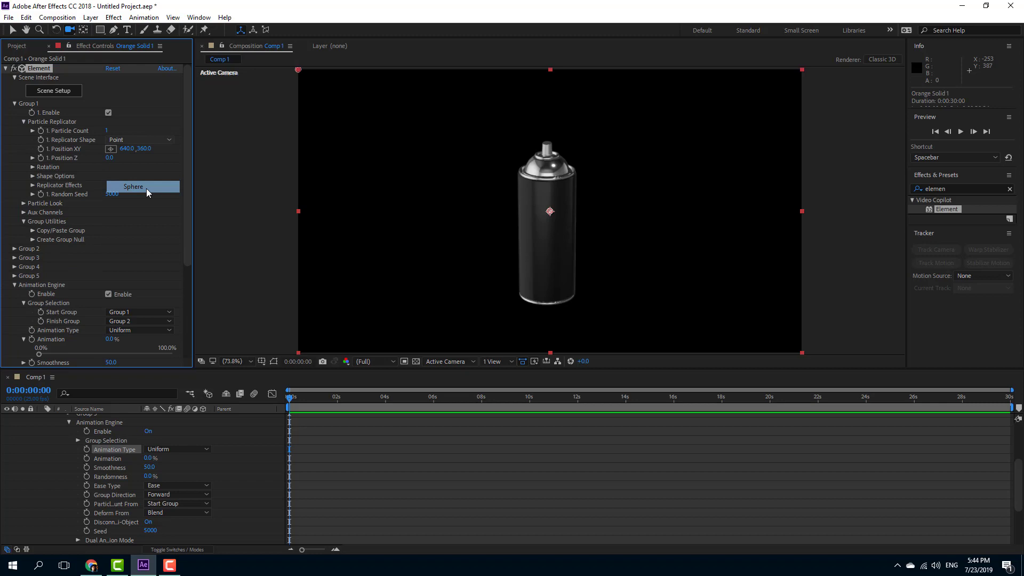
pyautogui.click(108, 132)
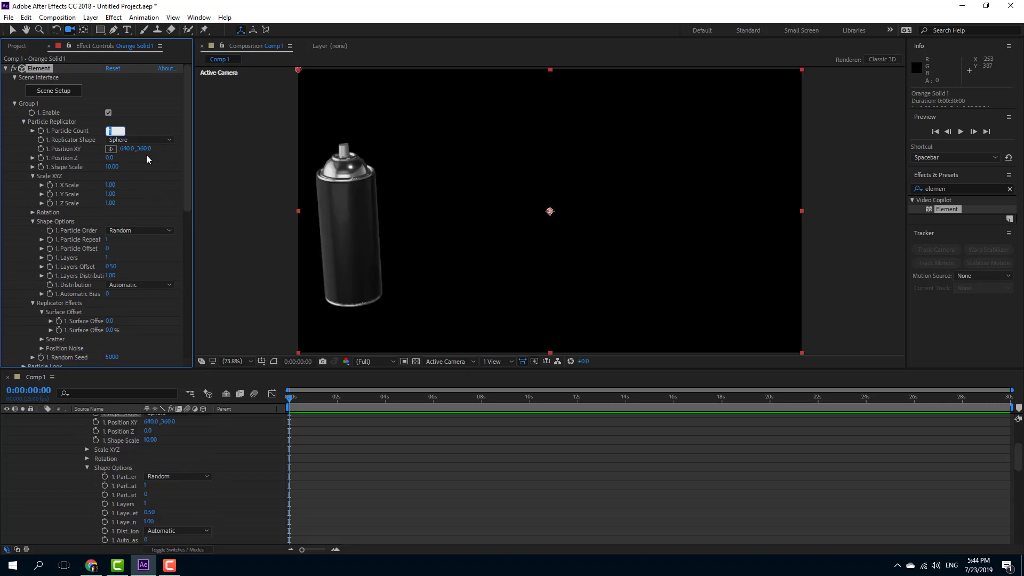
pyautogui.write('12')
pyautogui.press('Return')
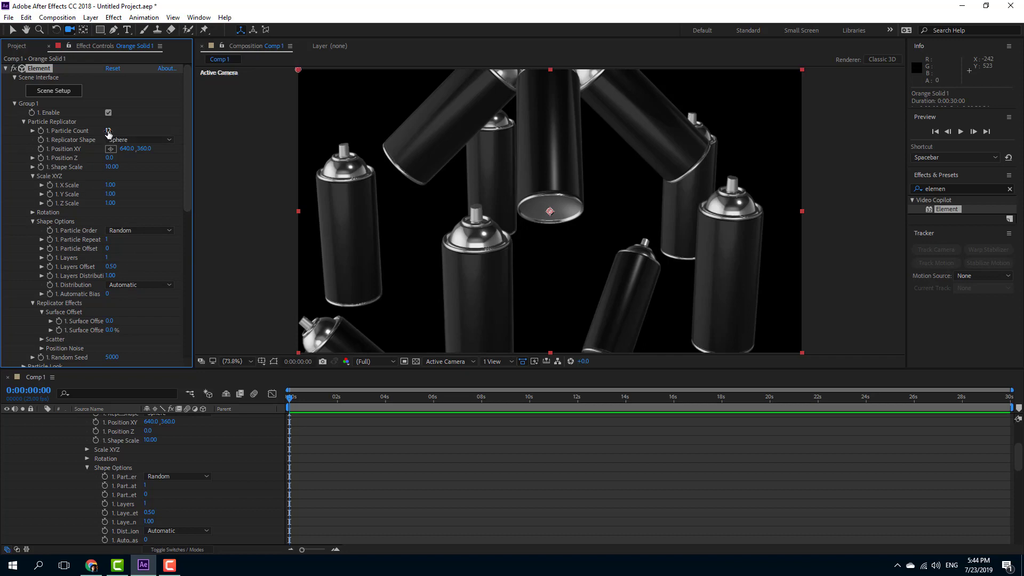
# Step: Collapse Group 1 and expand Group 2's Particle Replicator settings to edit its particle count
pyautogui.click(24, 122)
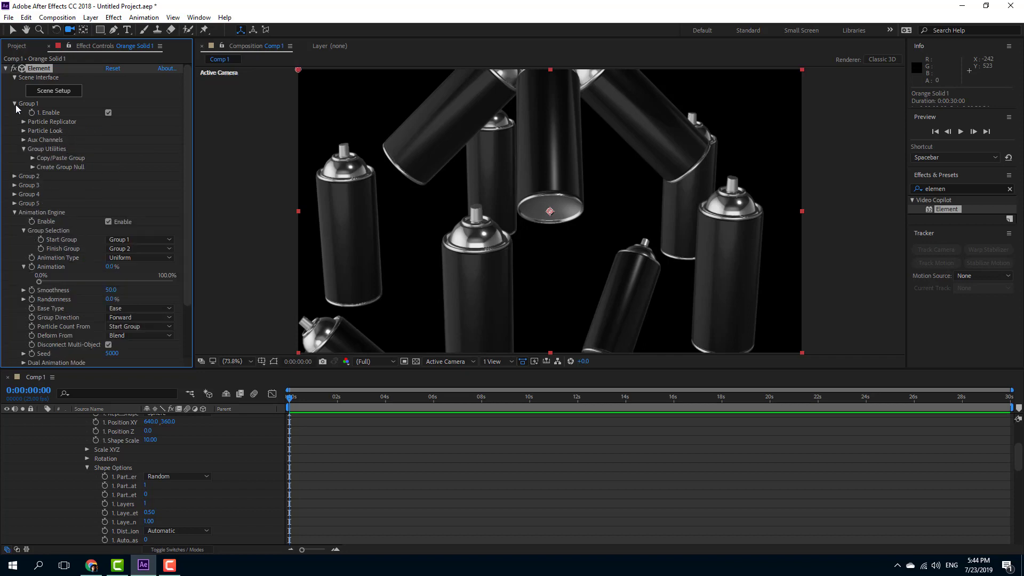
pyautogui.click(15, 104)
pyautogui.click(15, 112)
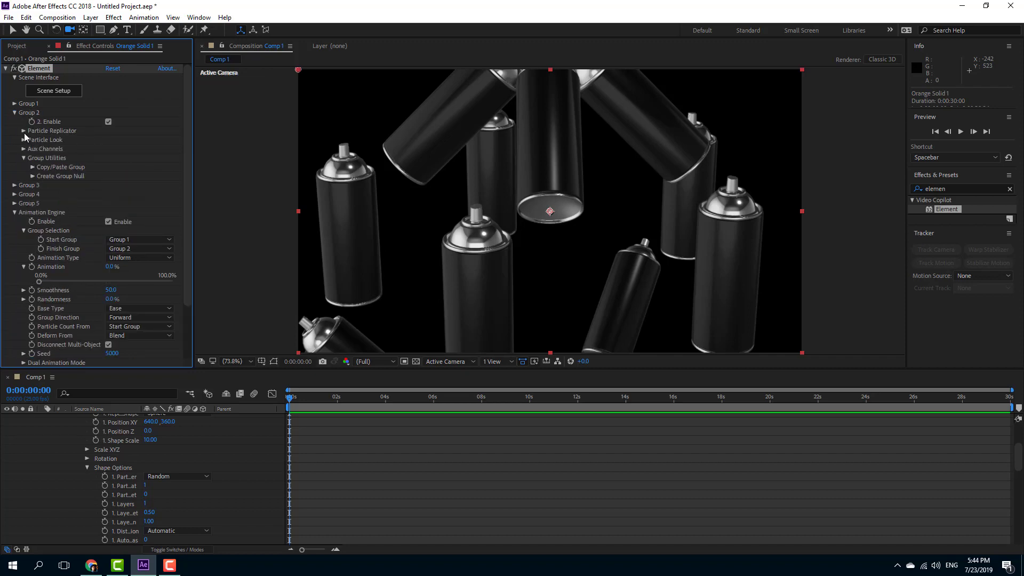
pyautogui.click(22, 132)
pyautogui.click(106, 140)
# Step: Set Group 2's Particle Count to 12 and its Replicator Shape to Plane
pyautogui.write('12')
pyautogui.press('Return')
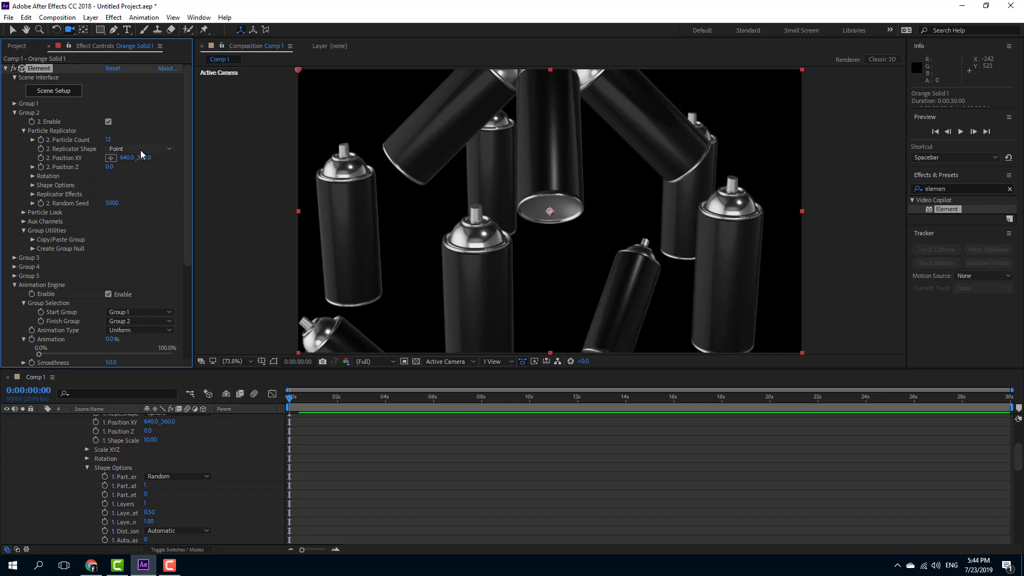
pyautogui.click(161, 150)
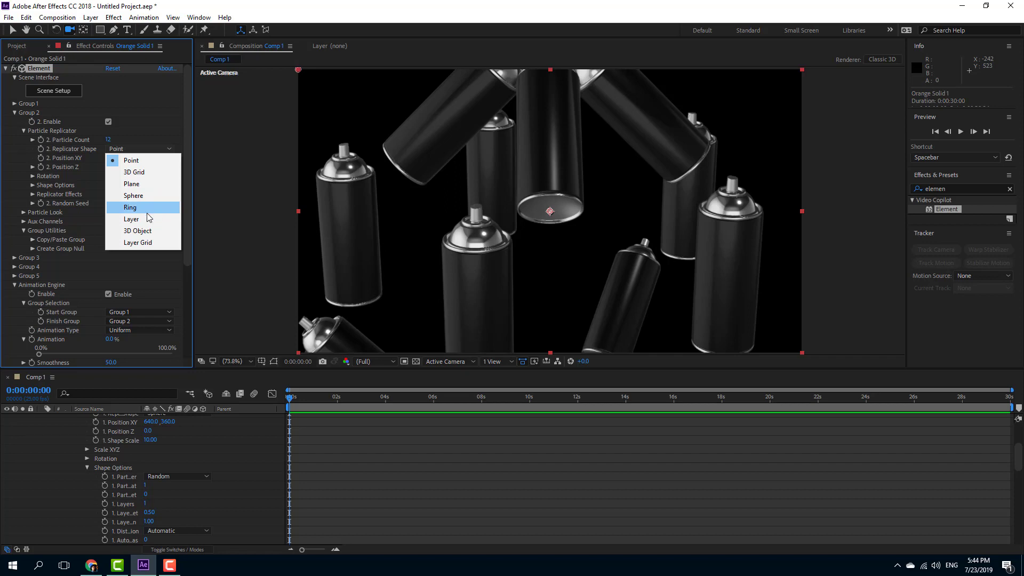
pyautogui.click(149, 184)
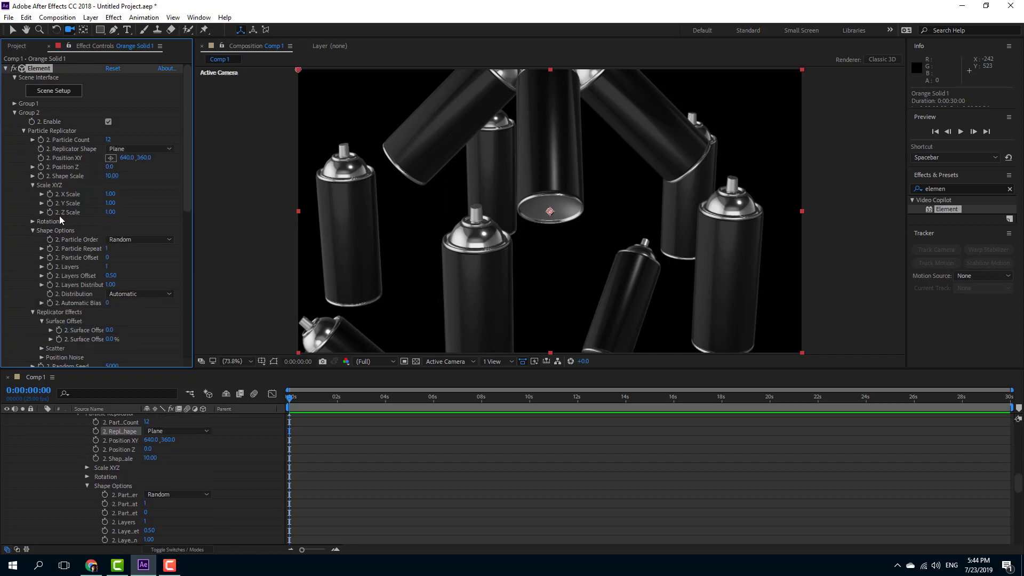
pyautogui.scroll(-10, 59, 216)
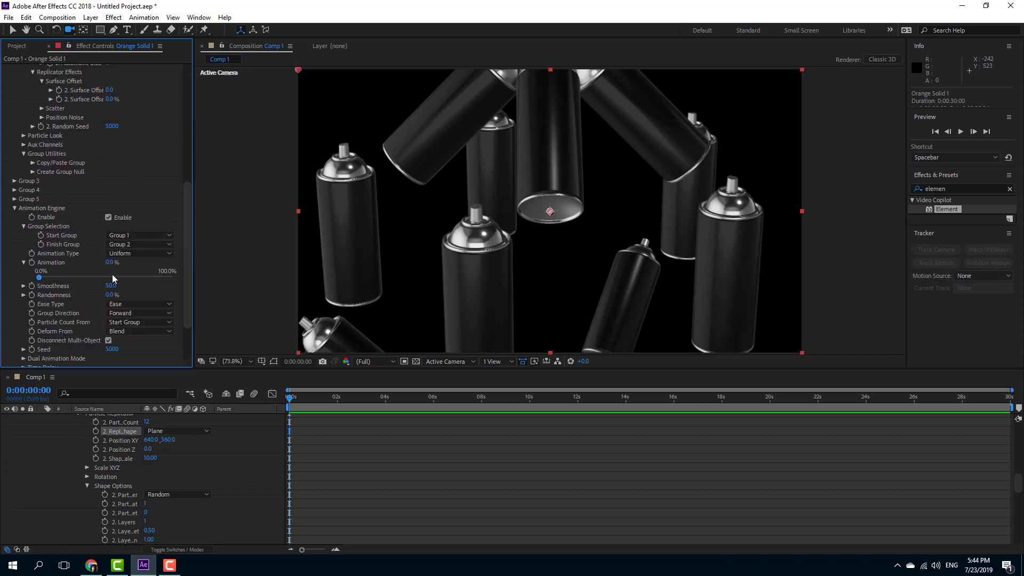
pyautogui.scroll(-2, 112, 274)
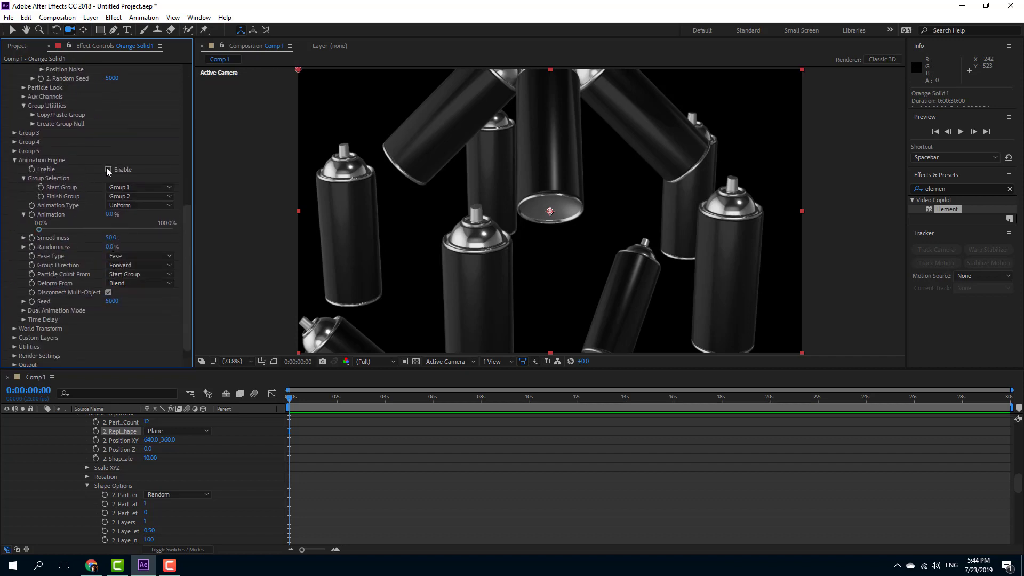
pyautogui.click(106, 168)
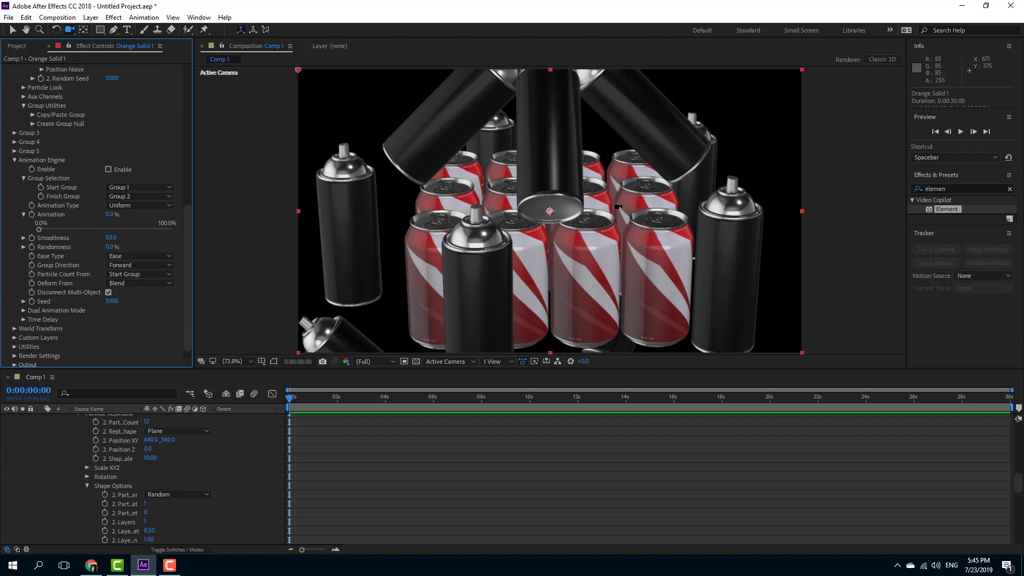
pyautogui.scroll(5, 146, 280)
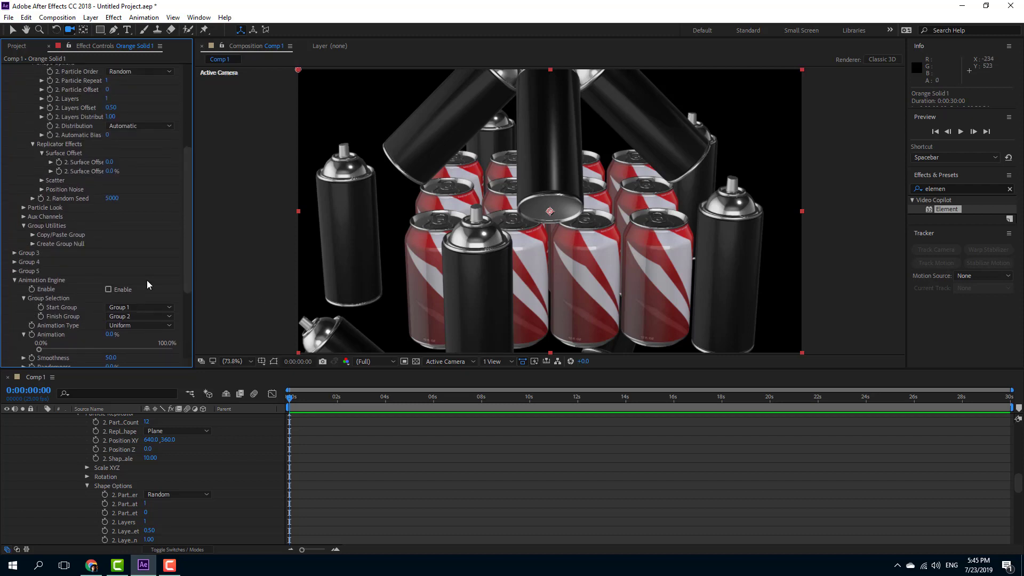
pyautogui.click(108, 313)
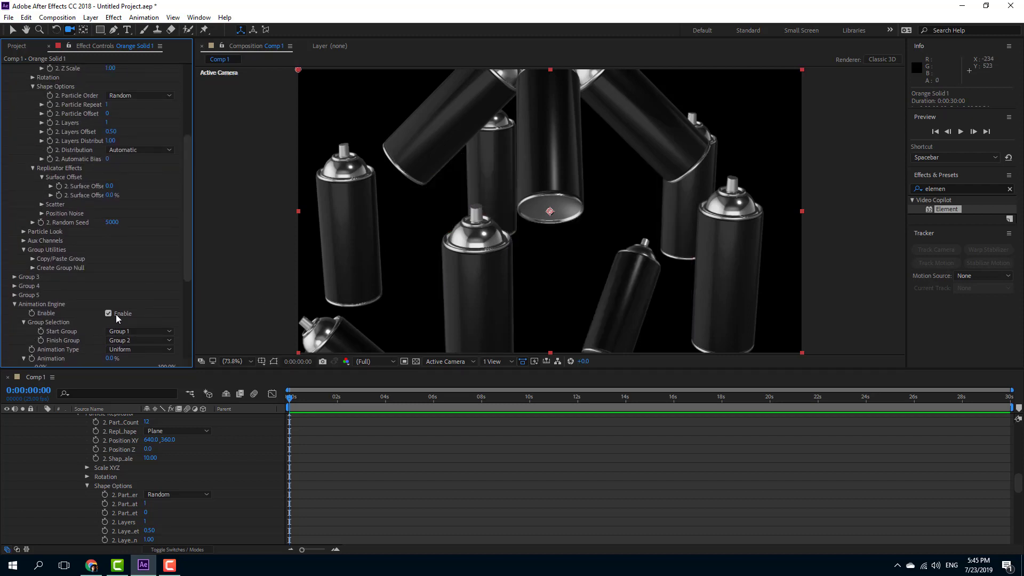
pyautogui.scroll(-2, 116, 315)
# Step: Preview the Uniform morph, then switch to Directional and scrub it to around 60%
pyautogui.moveTo(43, 325)
pyautogui.mouseDown()
pyautogui.moveTo(175, 334)
pyautogui.moveTo(0, 336)
pyautogui.moveTo(144, 335)
pyautogui.moveTo(32, 336)
pyautogui.mouseUp()
pyautogui.moveTo(89, 332); pyautogui.dragTo(25, 331)
pyautogui.click(143, 303)
pyautogui.click(128, 323)
pyautogui.scroll(-2, 42, 323)
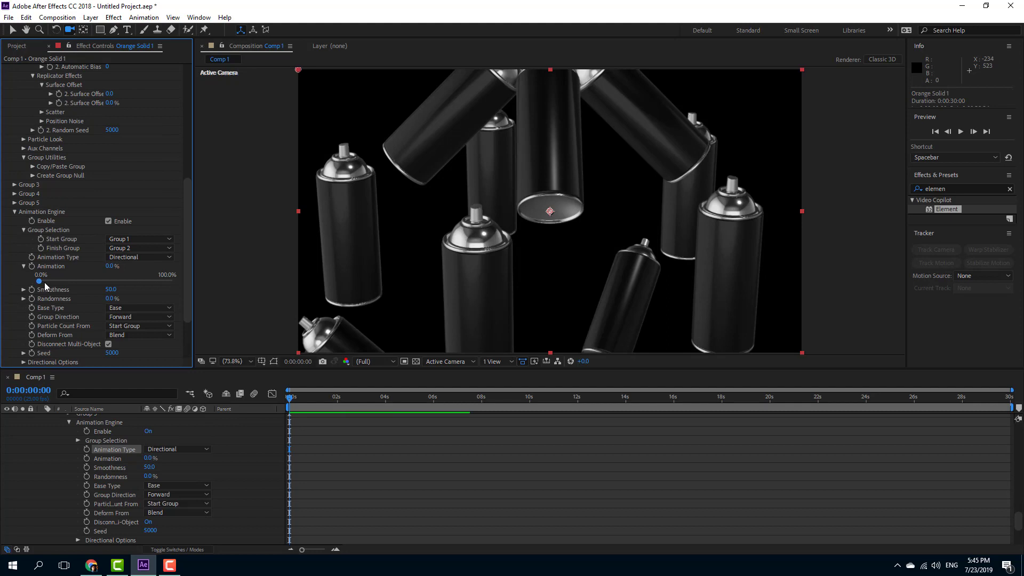
pyautogui.moveTo(44, 282)
pyautogui.mouseDown()
pyautogui.moveTo(172, 286)
pyautogui.moveTo(162, 286)
pyautogui.mouseUp()
pyautogui.moveTo(101, 291)
pyautogui.mouseDown()
pyautogui.moveTo(56, 289)
pyautogui.moveTo(181, 291)
pyautogui.moveTo(48, 283)
pyautogui.mouseUp()
# Step: Try Radial (55.2%) and Random (81.2%) animation types while scrubbing the morph
pyautogui.click(155, 257)
pyautogui.click(140, 293)
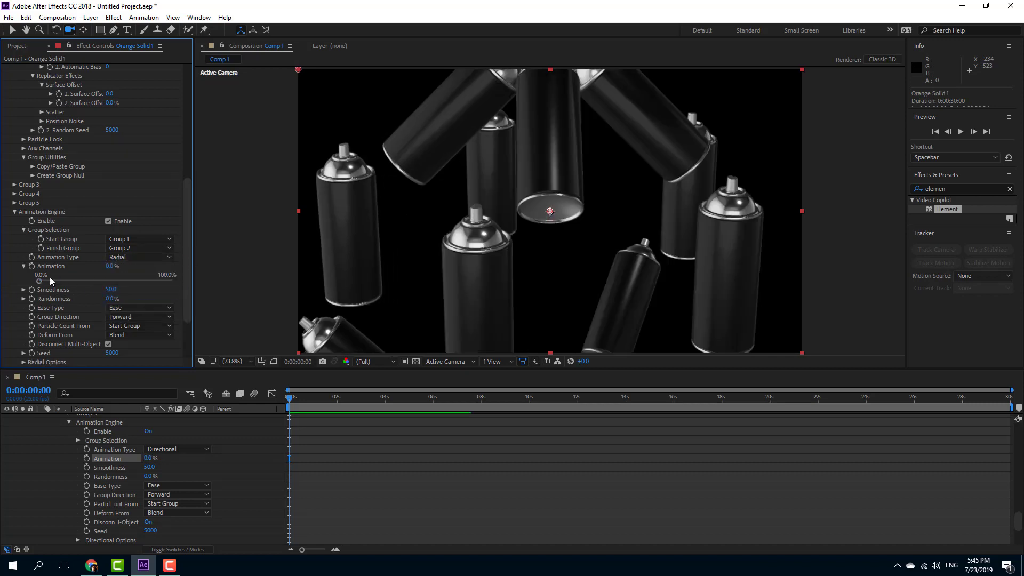
pyautogui.moveTo(39, 281)
pyautogui.mouseDown()
pyautogui.moveTo(178, 283)
pyautogui.moveTo(42, 283)
pyautogui.mouseUp()
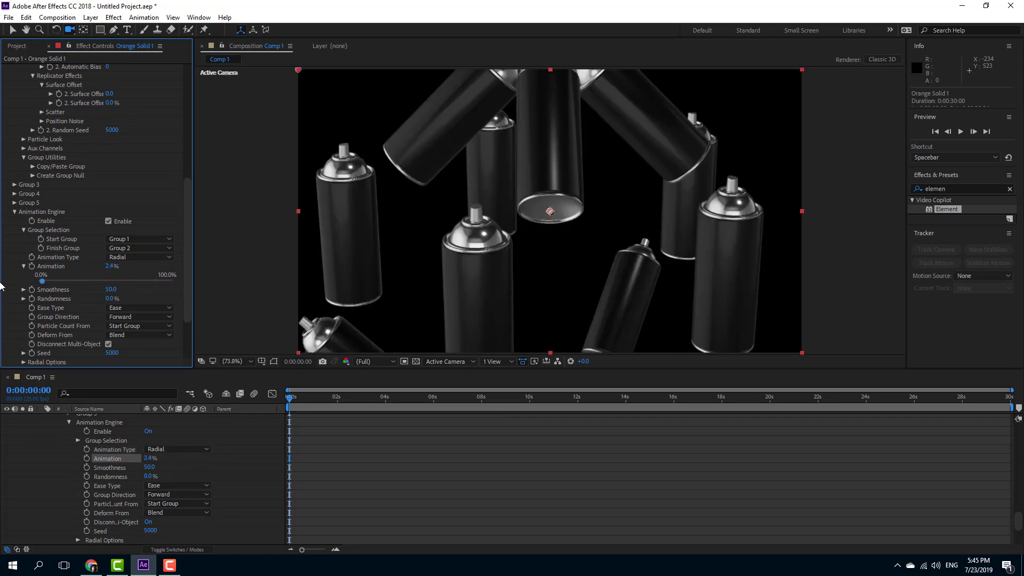
pyautogui.click(132, 258)
pyautogui.click(136, 303)
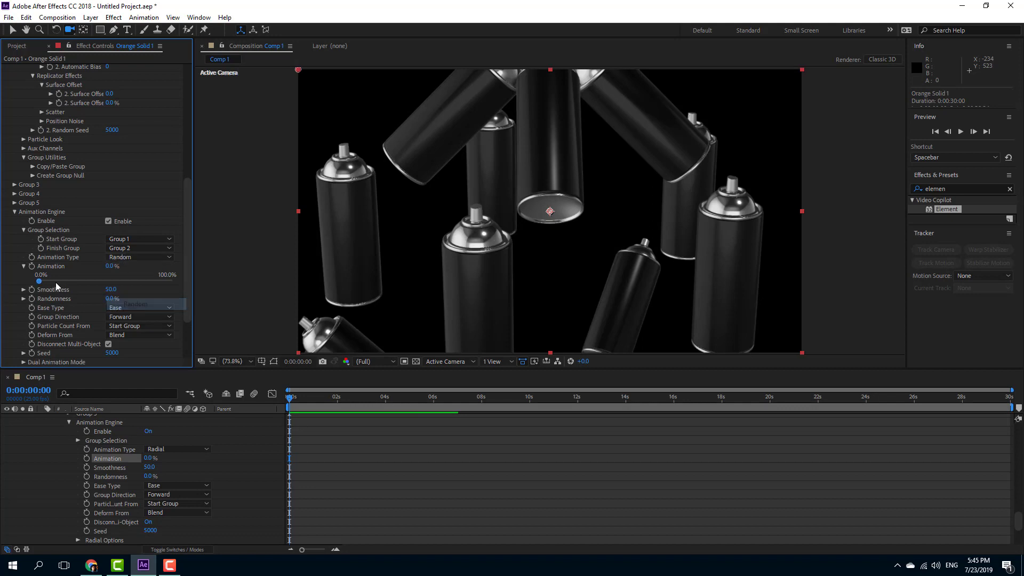
pyautogui.moveTo(39, 282)
pyautogui.mouseDown()
pyautogui.moveTo(174, 283)
pyautogui.moveTo(1, 292)
pyautogui.mouseUp()
# Step: Choose Shape Order, raise Smoothness to 100 and preview the morph partway
pyautogui.click(122, 257)
pyautogui.click(136, 315)
pyautogui.moveTo(105, 291); pyautogui.dragTo(153, 291)
pyautogui.moveTo(88, 284); pyautogui.dragTo(149, 288)
# Step: Test Randomness at 100% with the morph at about 62%, then reset Randomness to 0%
pyautogui.moveTo(84, 287); pyautogui.dragTo(10, 289)
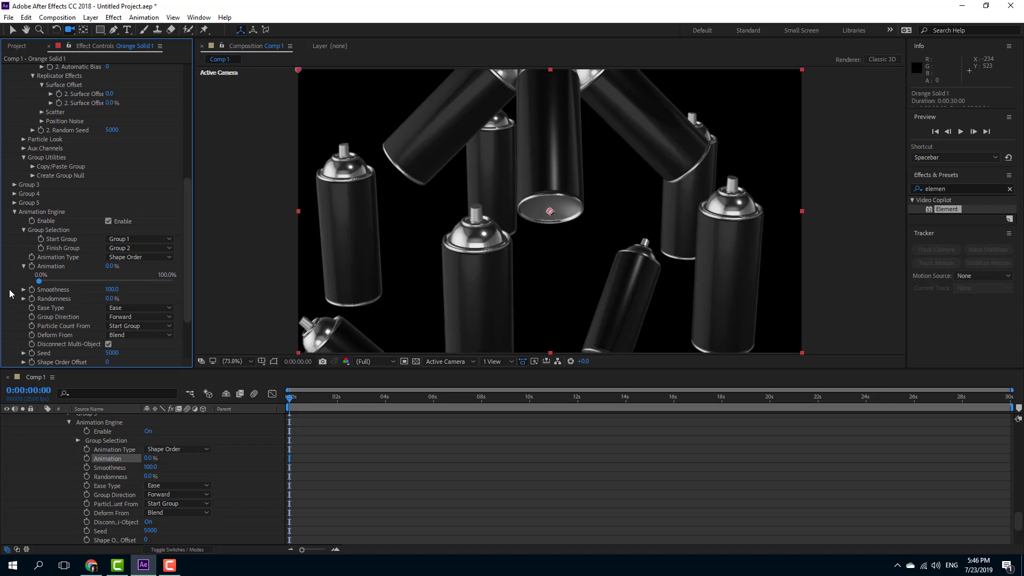
pyautogui.moveTo(110, 299); pyautogui.dragTo(231, 292)
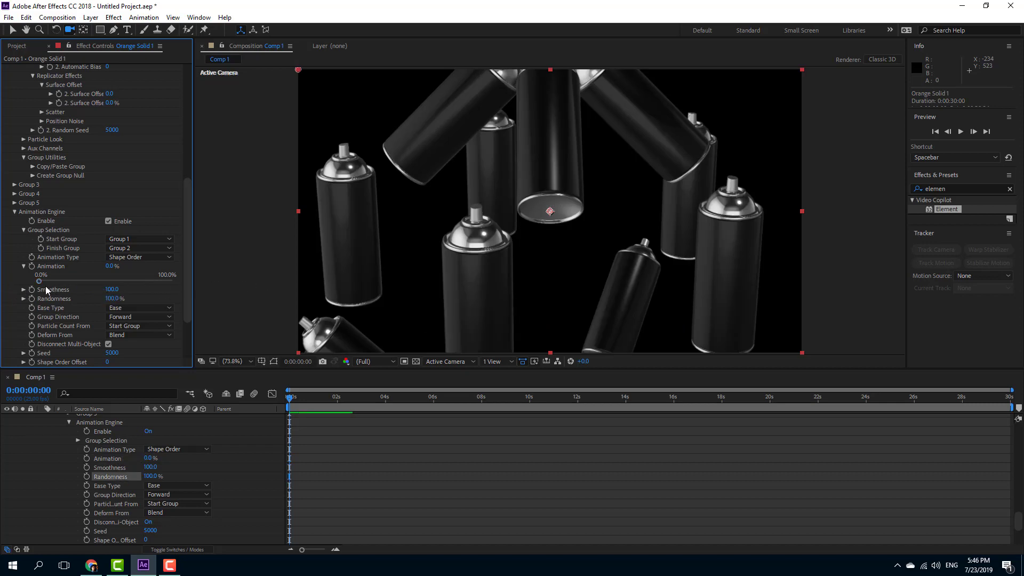
pyautogui.moveTo(39, 281)
pyautogui.mouseDown()
pyautogui.moveTo(154, 281)
pyautogui.moveTo(35, 287)
pyautogui.mouseUp()
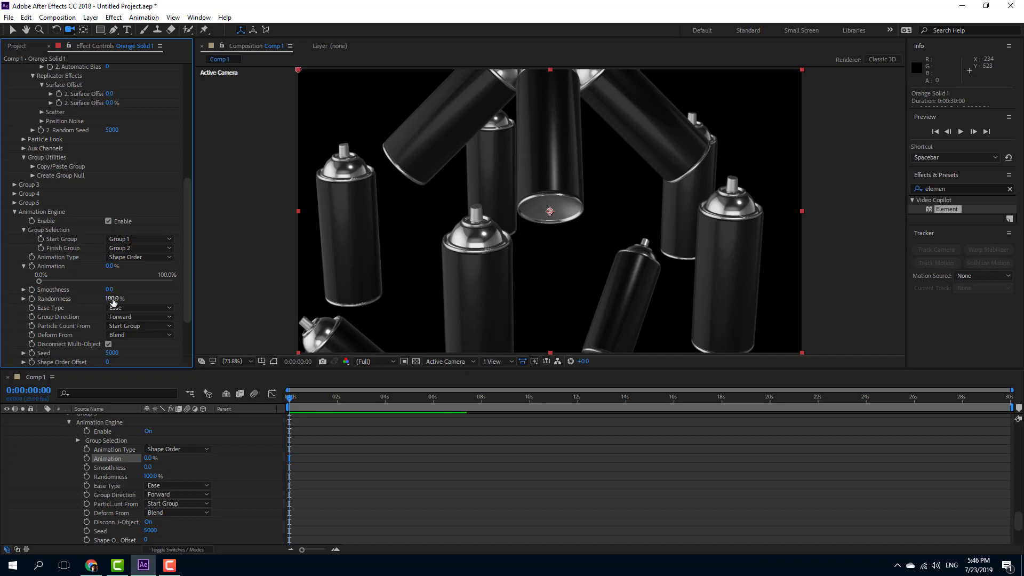
pyautogui.click(71, 299)
pyautogui.moveTo(71, 300); pyautogui.dragTo(2, 301)
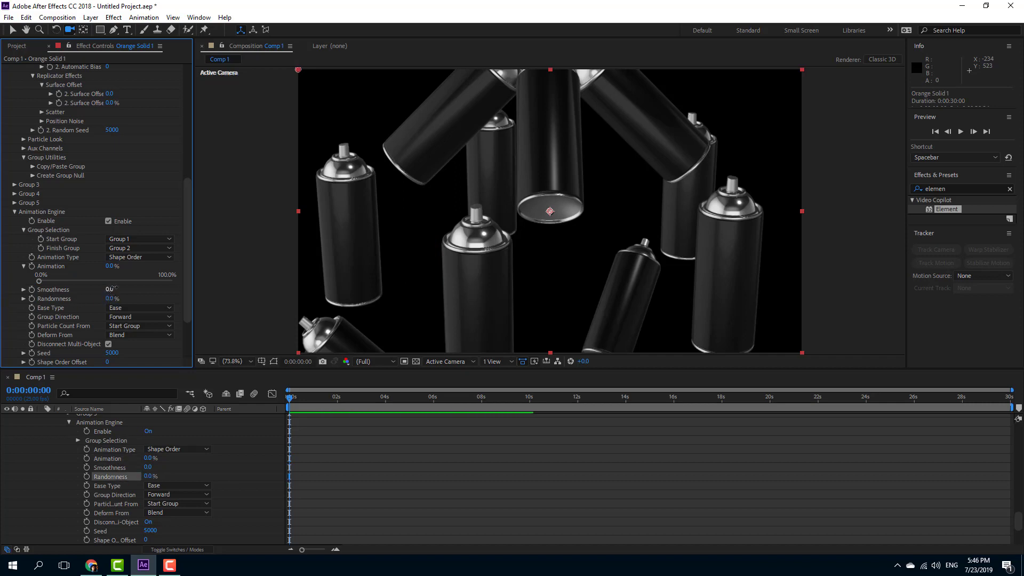
# Step: Set Smoothness to 41 and keep Ease as the ease type
pyautogui.moveTo(111, 290); pyautogui.dragTo(166, 281)
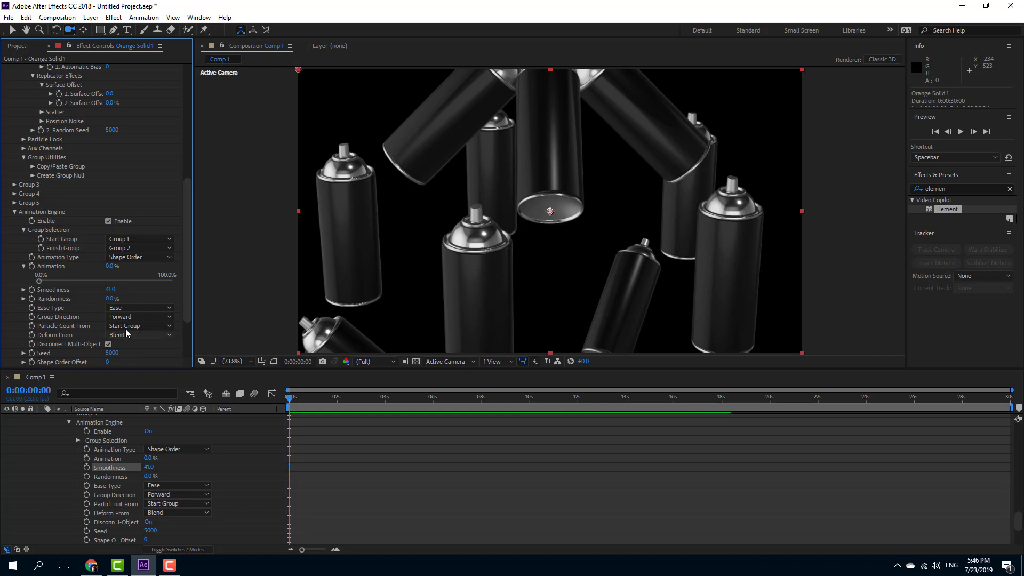
pyautogui.click(136, 307)
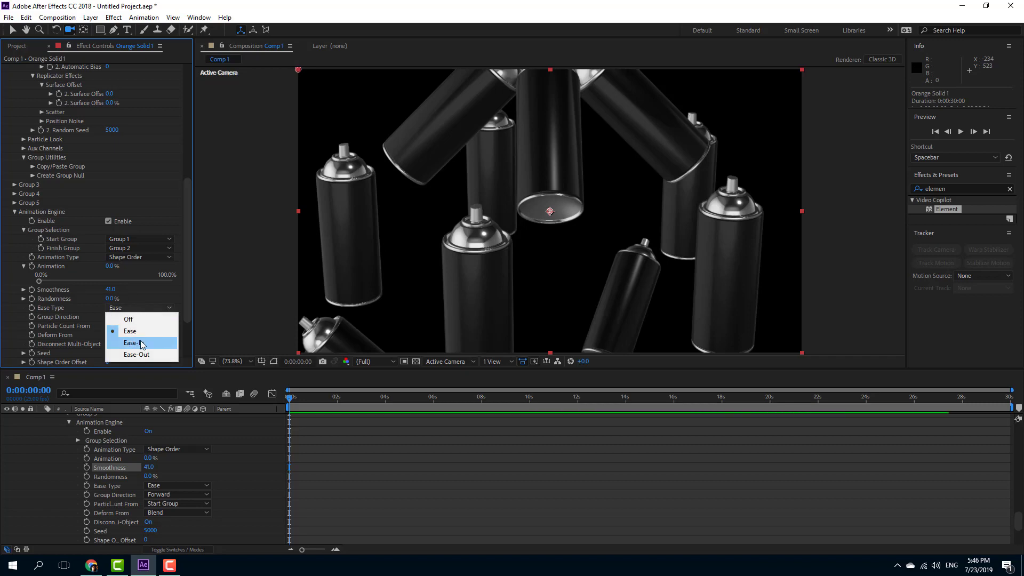
pyautogui.click(139, 332)
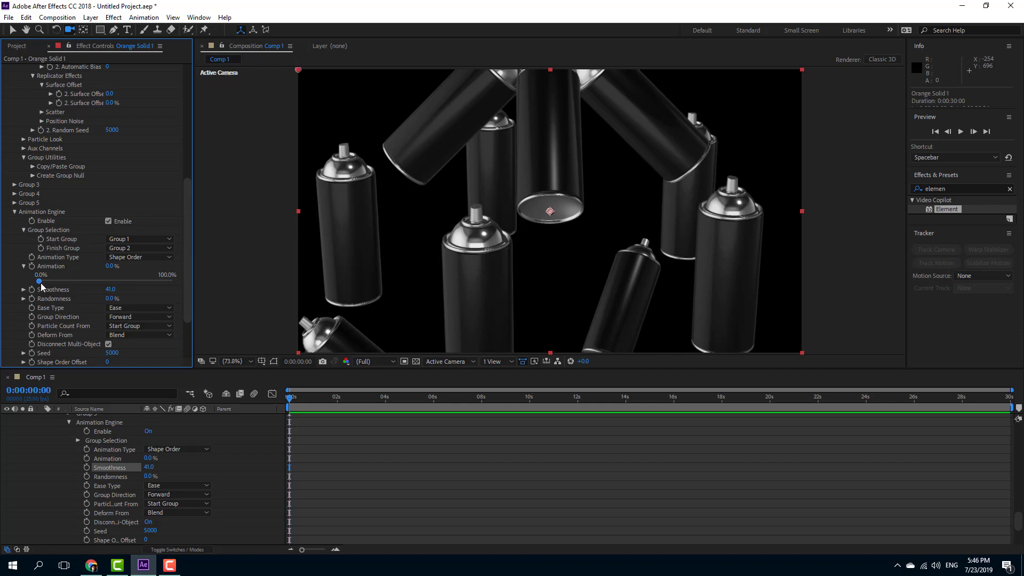
pyautogui.rightClick(50, 270)
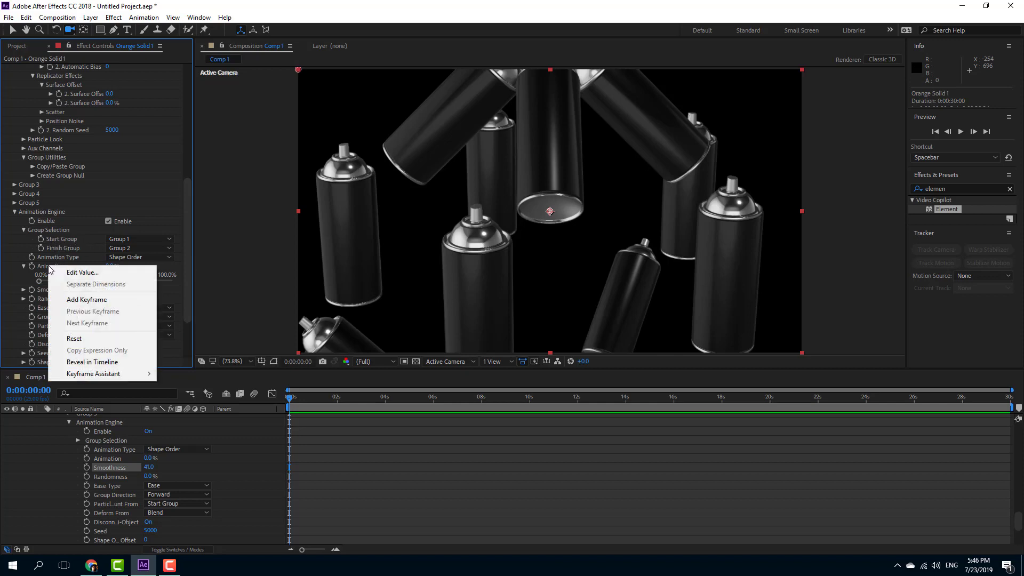
pyautogui.click(91, 362)
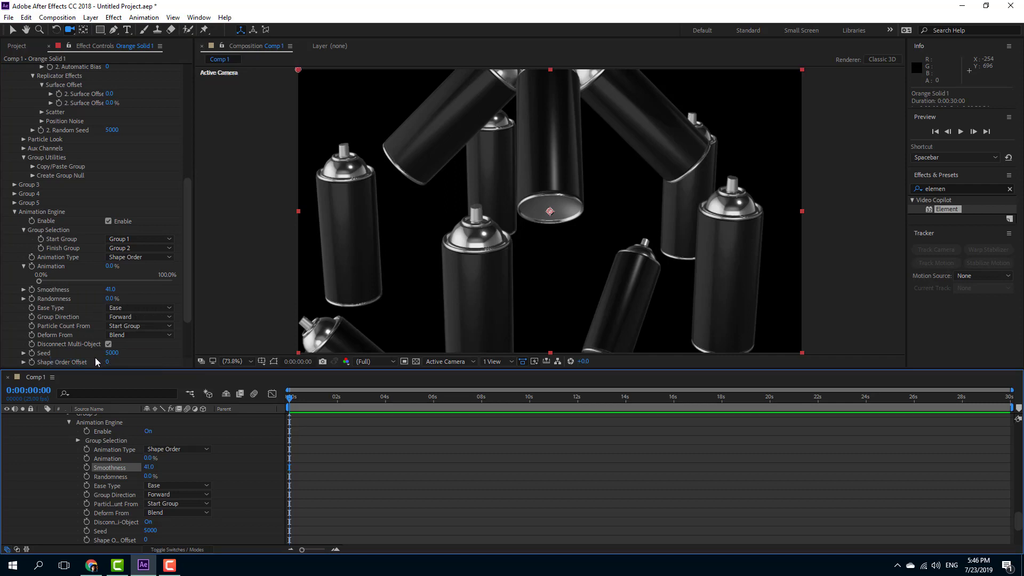
pyautogui.scroll(15, 68, 437)
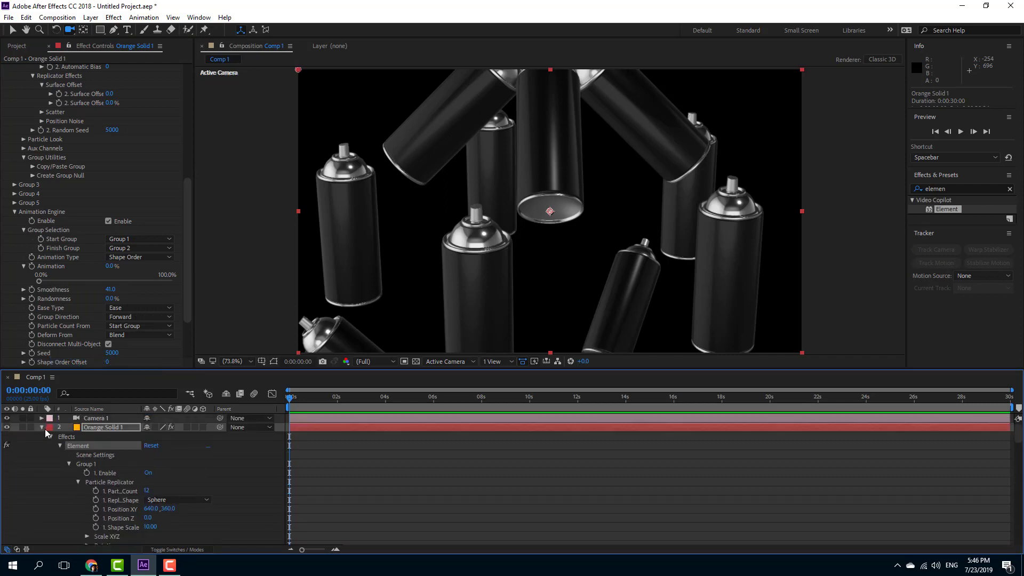
pyautogui.click(41, 419)
pyautogui.click(41, 445)
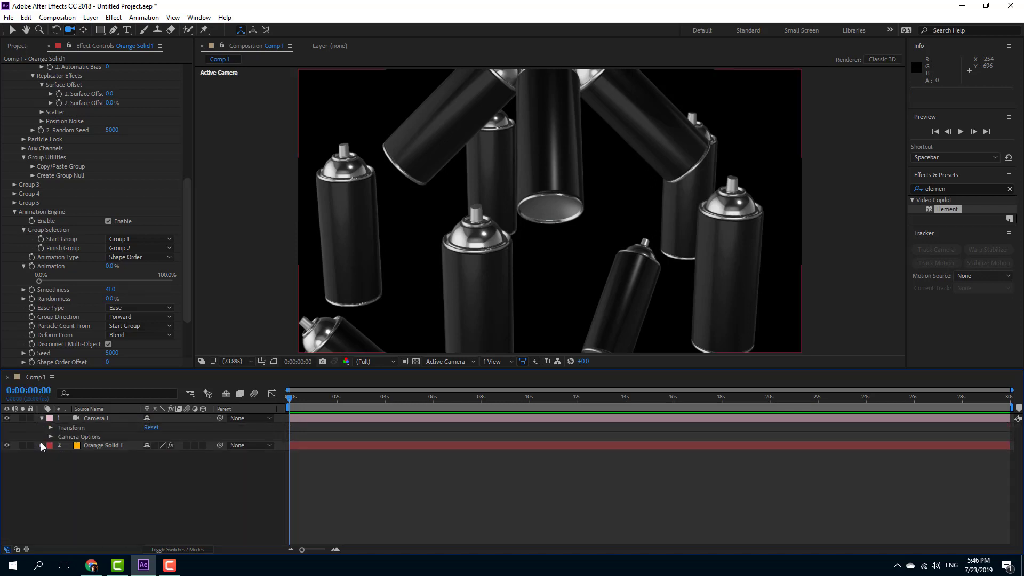
pyautogui.rightClick(52, 268)
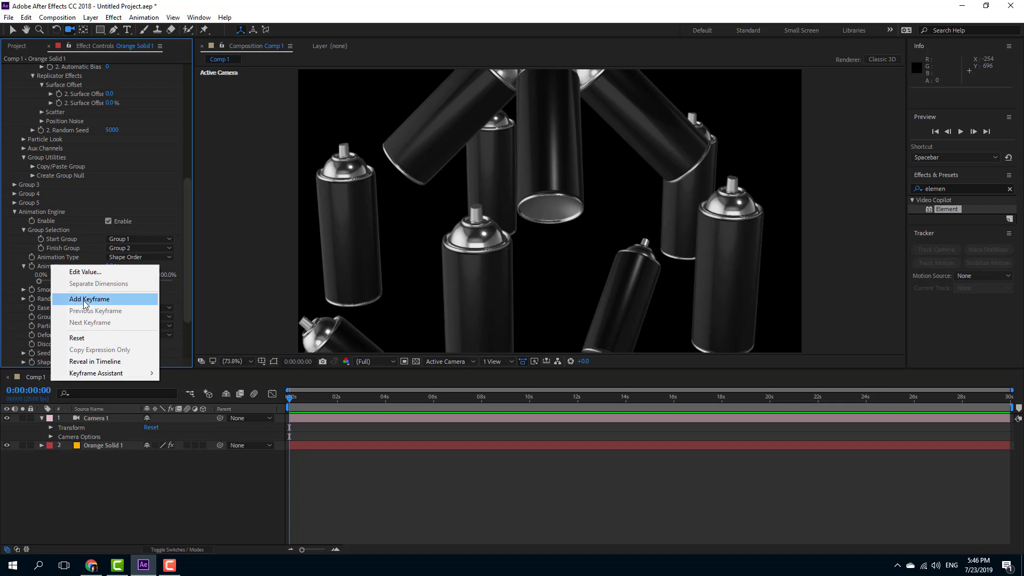
pyautogui.click(100, 362)
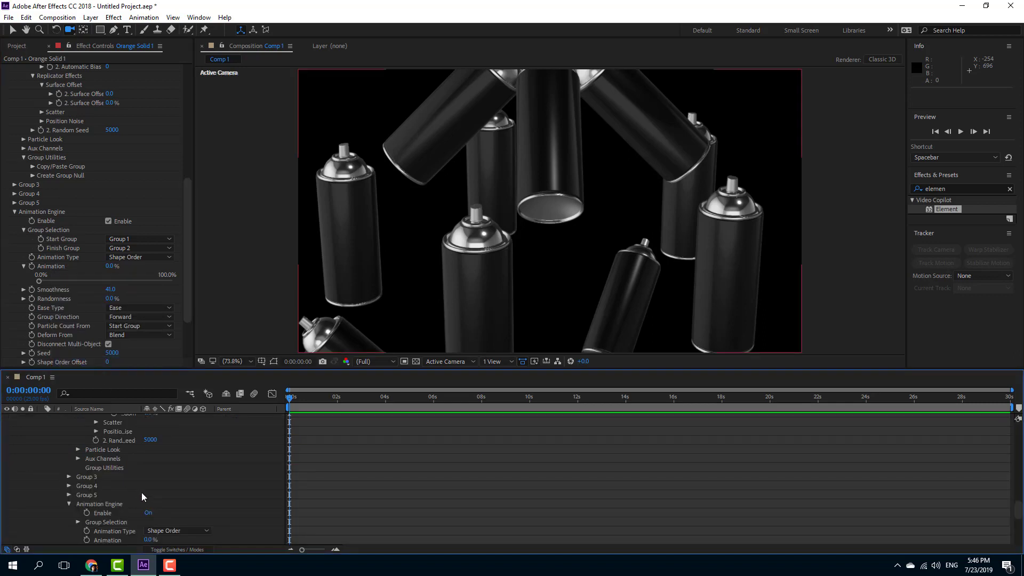
pyautogui.scroll(-3, 133, 487)
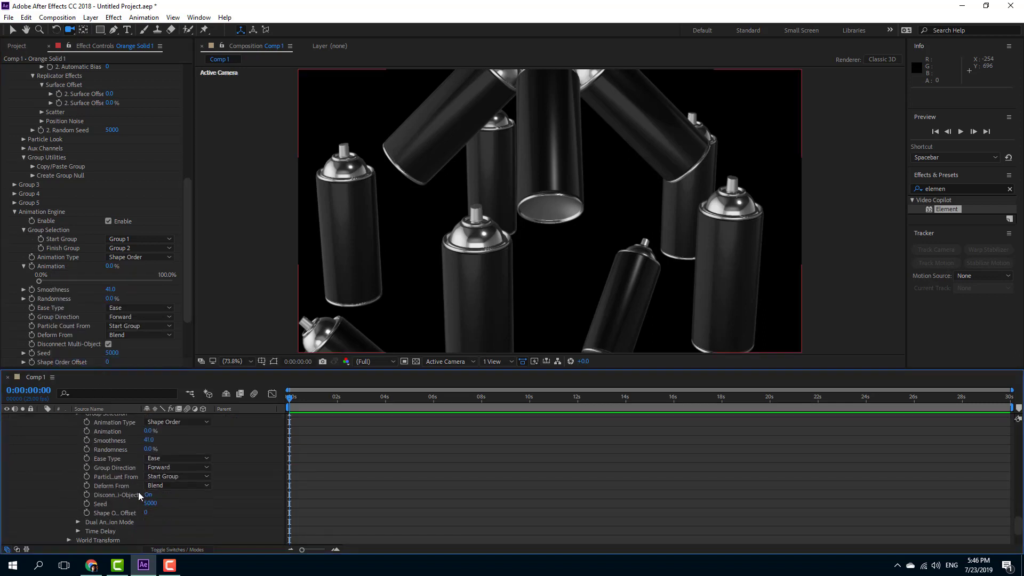
pyautogui.scroll(2, 147, 513)
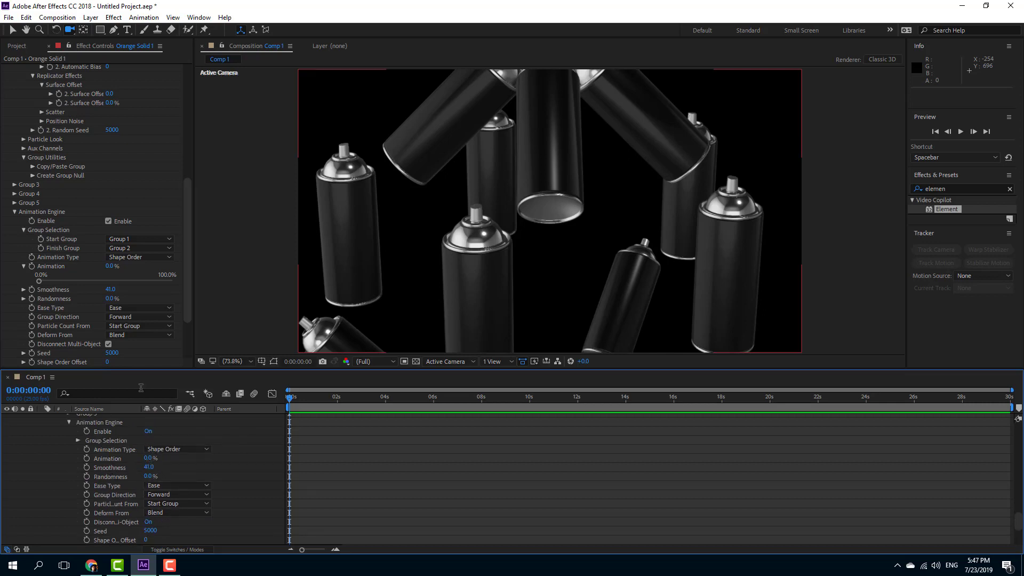
# Step: Set Animation Type to Radial and keyframe Animation from 0% at 0s to 100% near 0:00:03:23
pyautogui.click(152, 257)
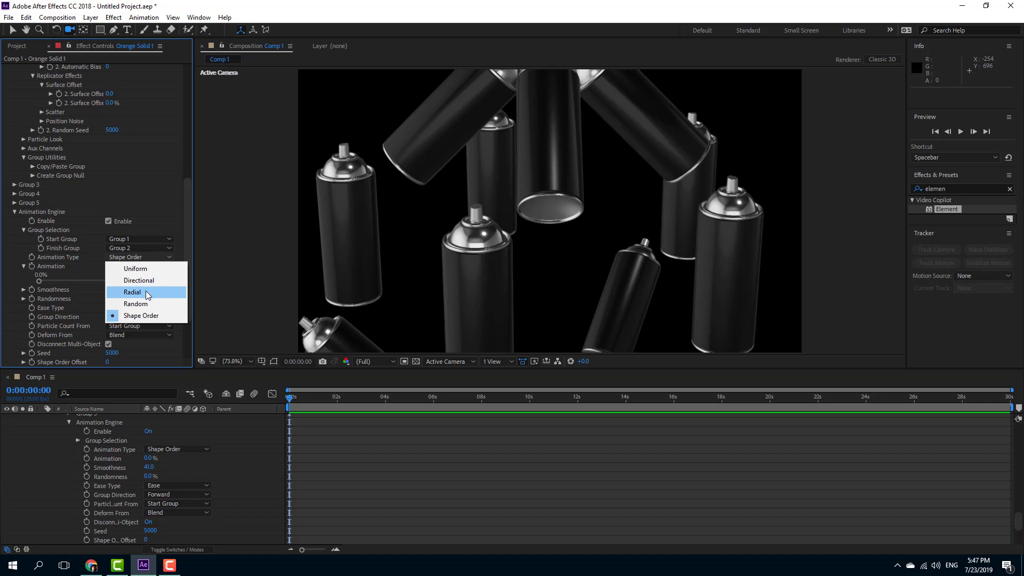
pyautogui.click(132, 292)
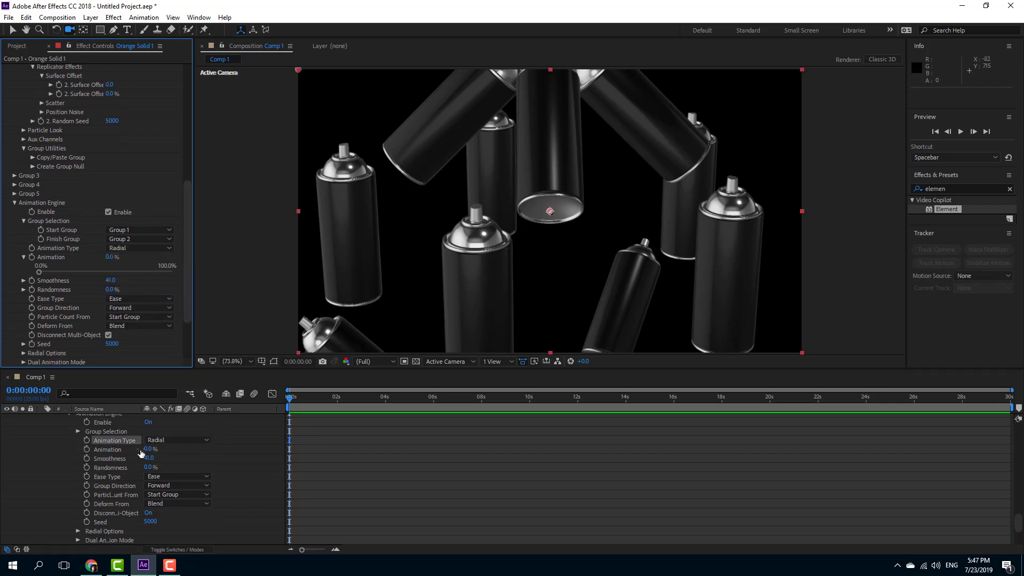
pyautogui.click(86, 449)
pyautogui.click(384, 399)
pyautogui.moveTo(150, 449); pyautogui.dragTo(300, 449)
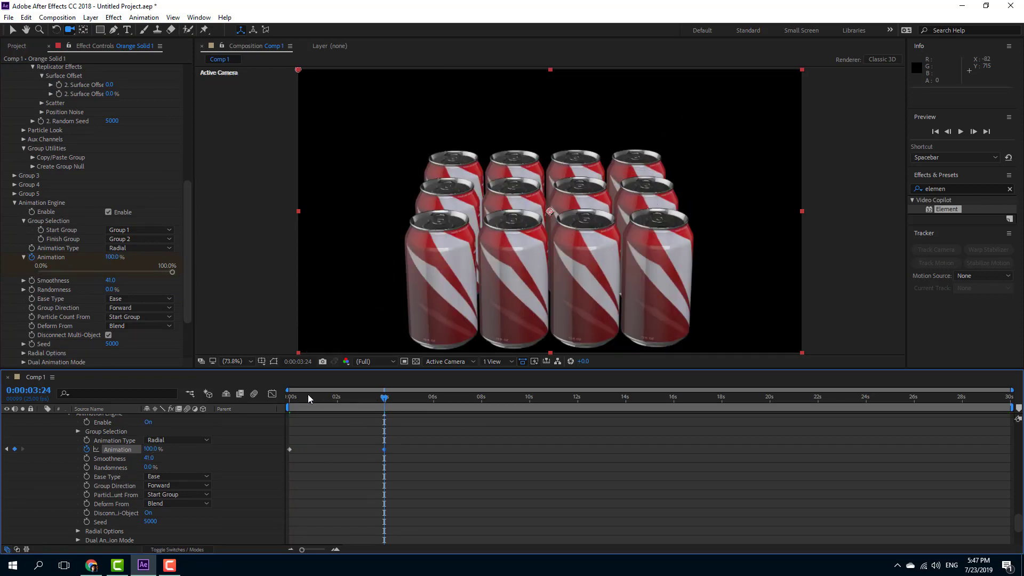
# Step: Preview the radial spray-can-to-soda-can transition from the start, twice
pyautogui.press('Home')
pyautogui.press('space')
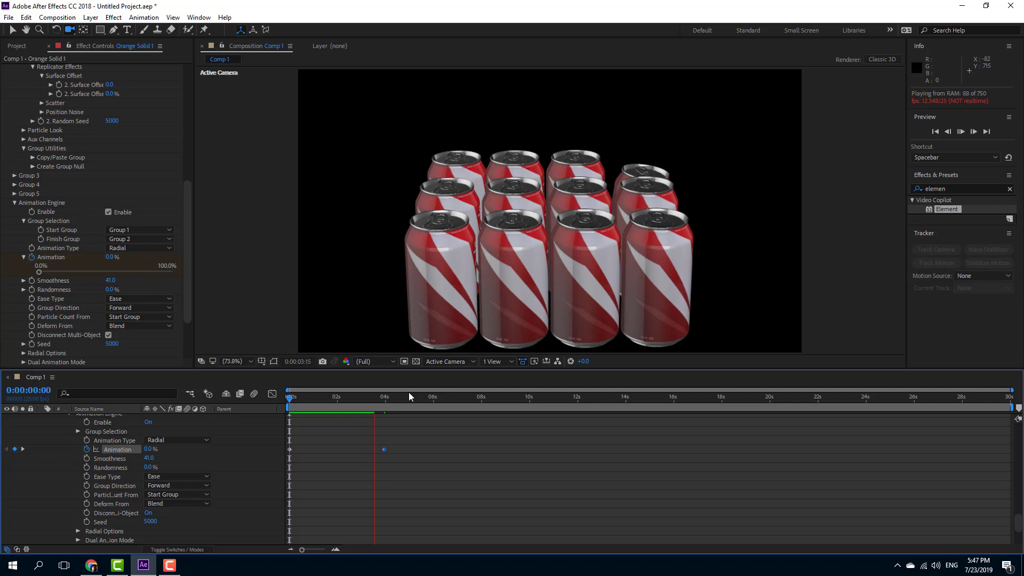
pyautogui.press('space')
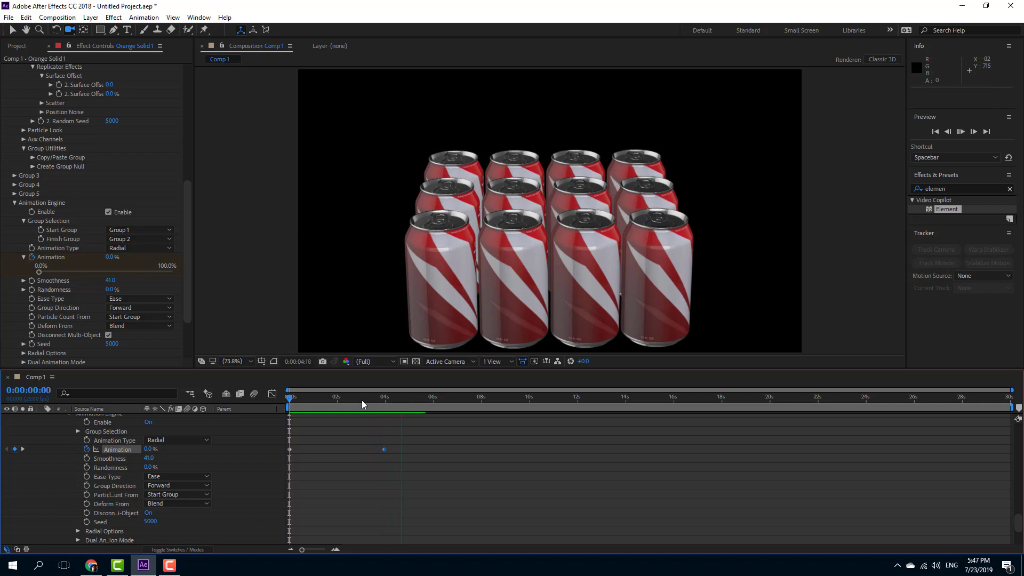
pyautogui.press('space')
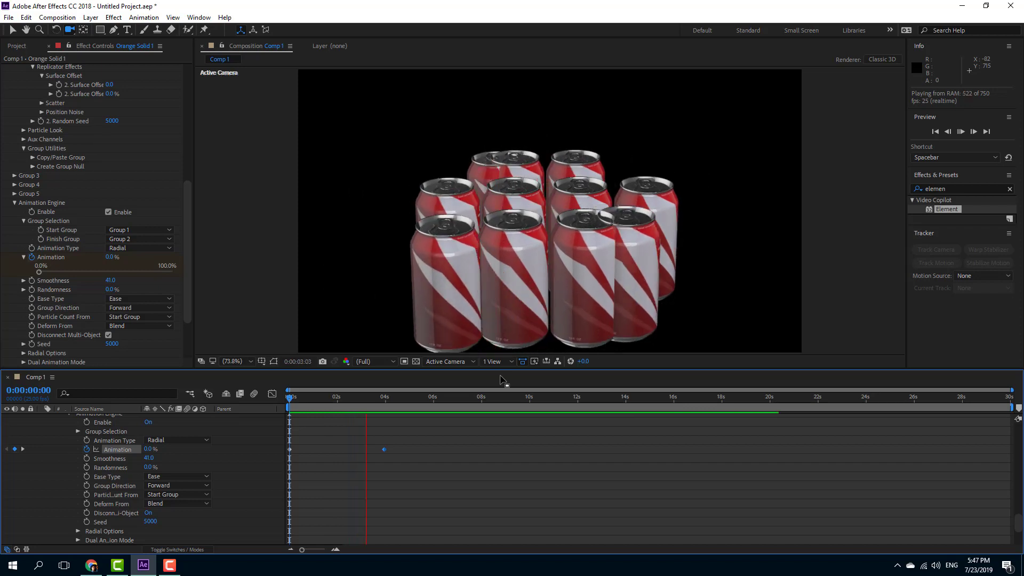
pyautogui.press('space')
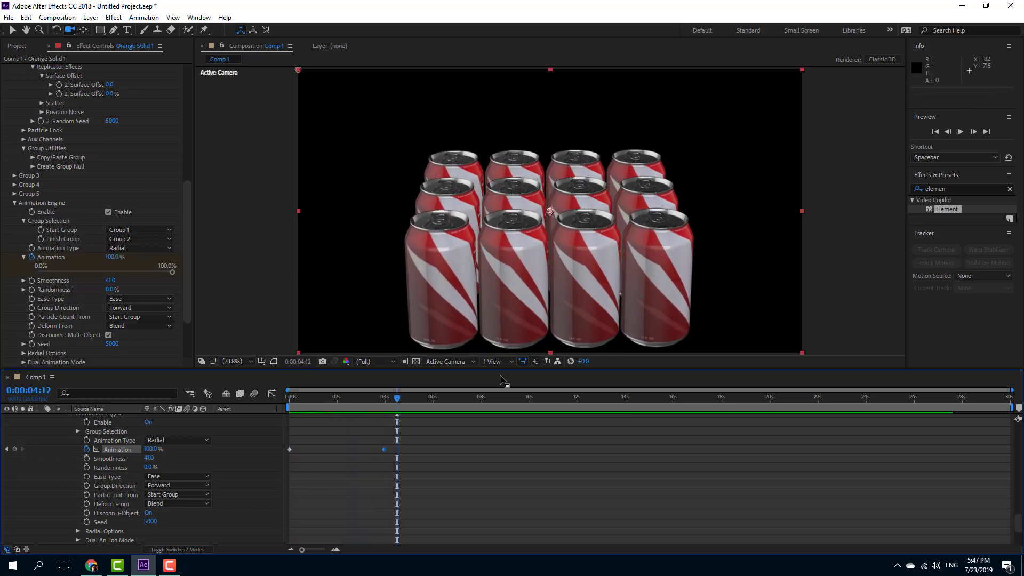